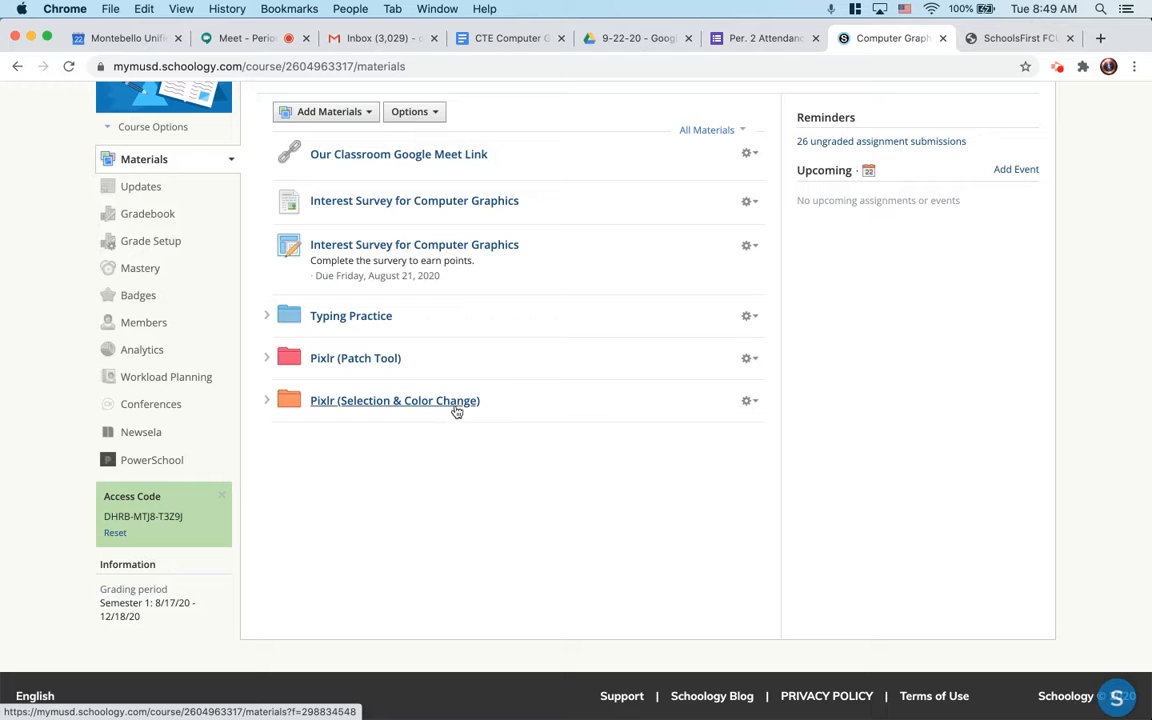
Step: Check the Pixlr Selection & Color Change Exercise 1 assignment in its course folder and open the Exercise 1 Images link
left_click(436, 409)
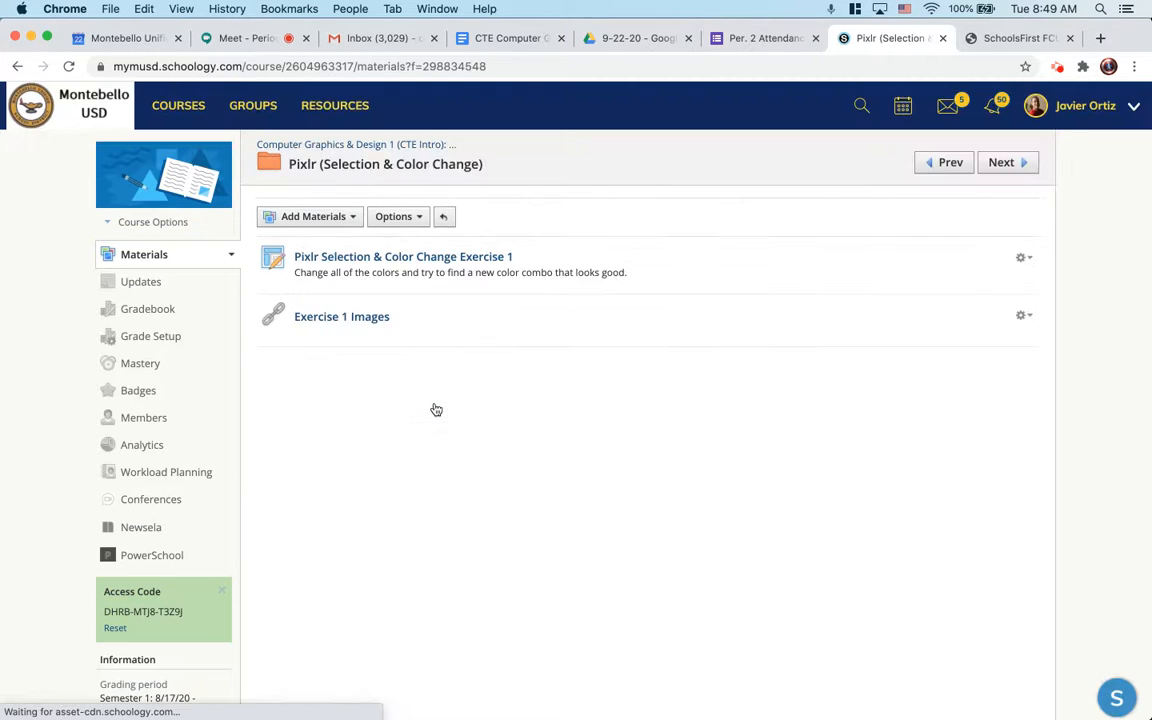
left_click(416, 261)
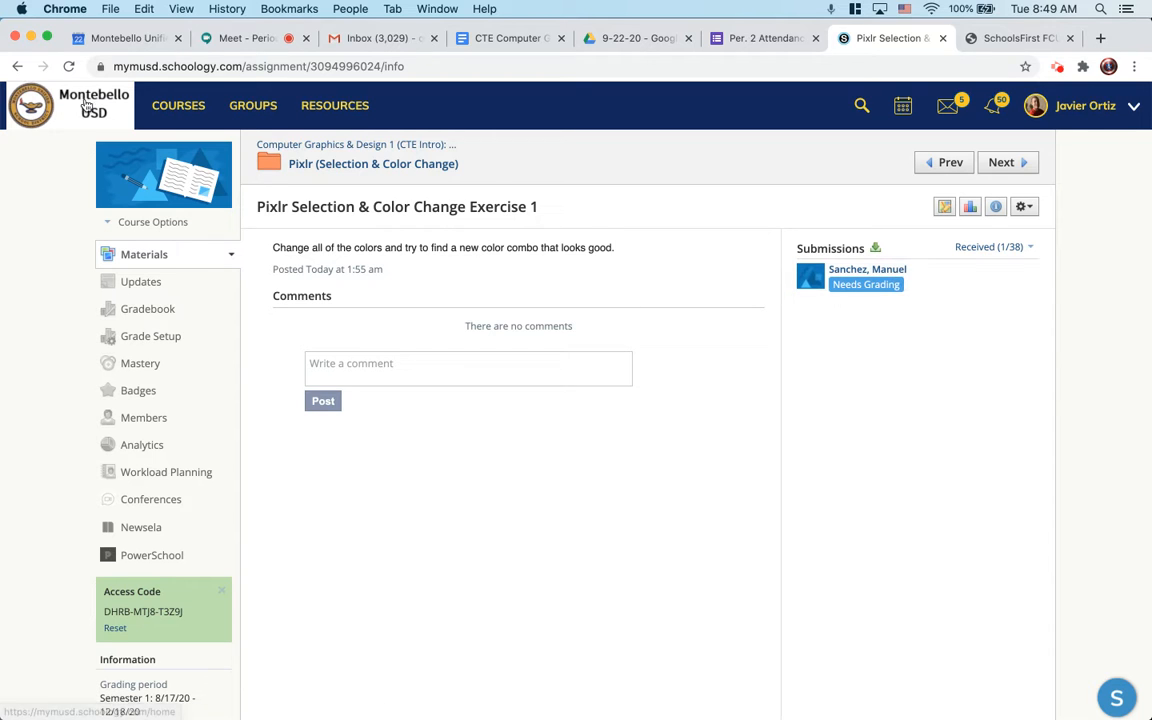
left_click(17, 66)
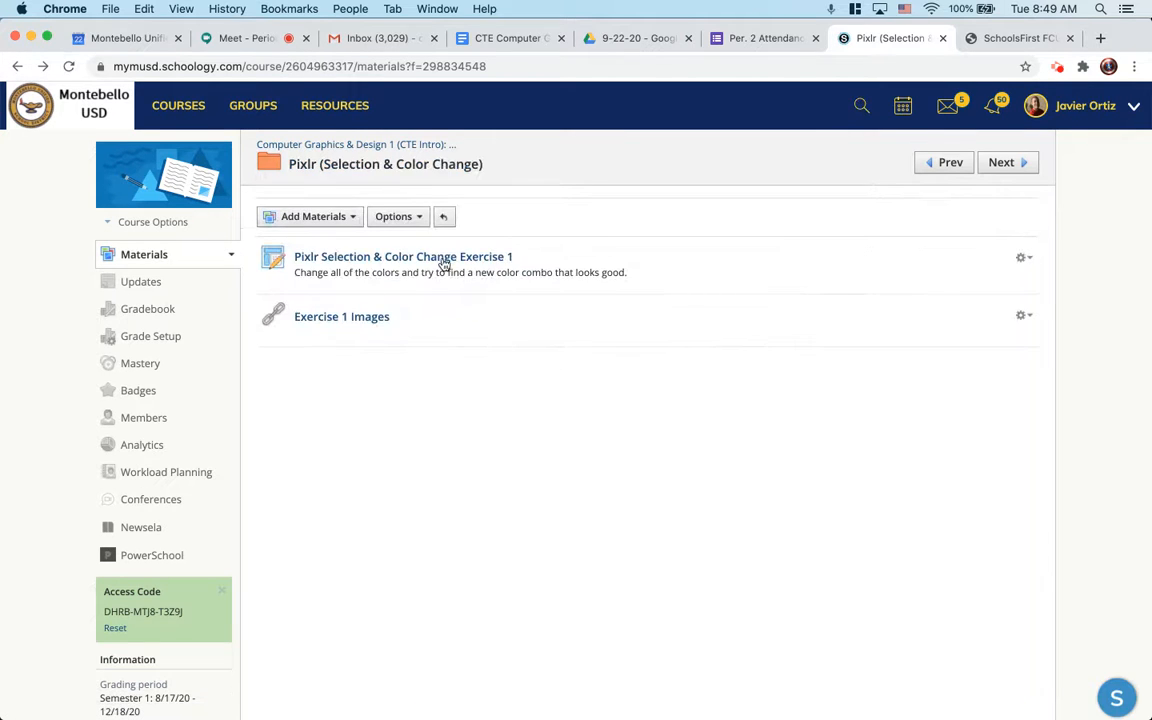
left_click(349, 318)
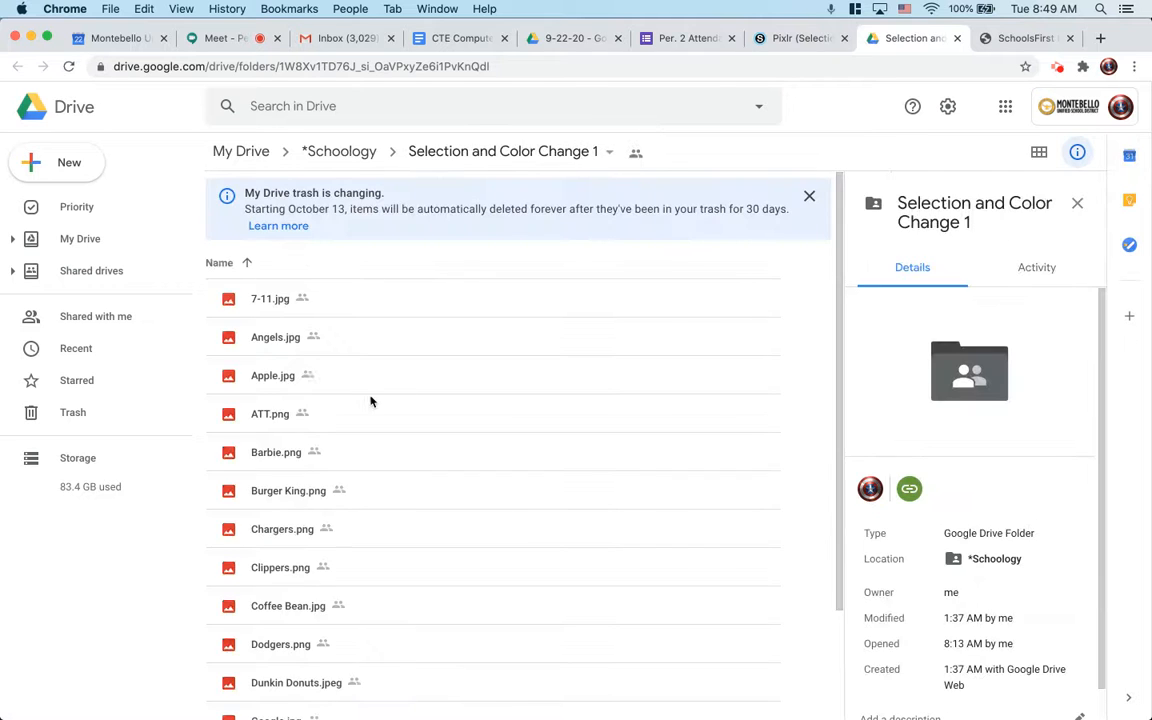
Step: Examine the 7-11.jpg and Angels.jpg logos in the Selection and Color Change 1 folder
scroll(350, 395, "down", 3)
scroll(350, 394, "up", 3)
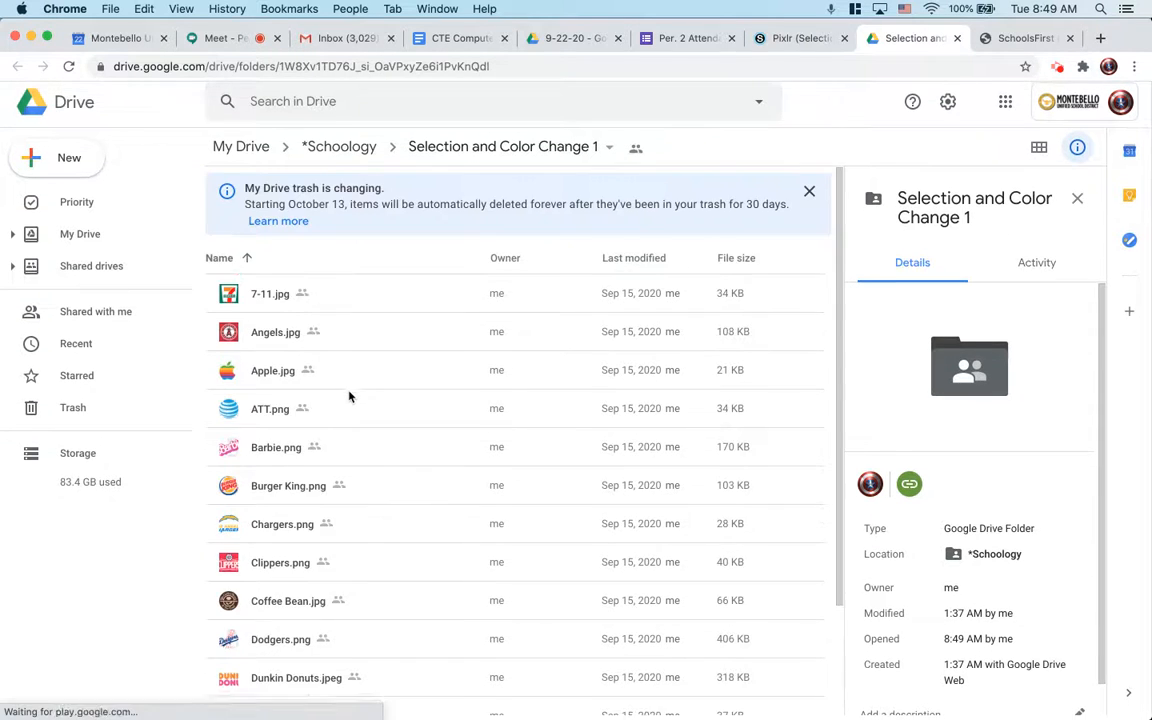
left_click(397, 302)
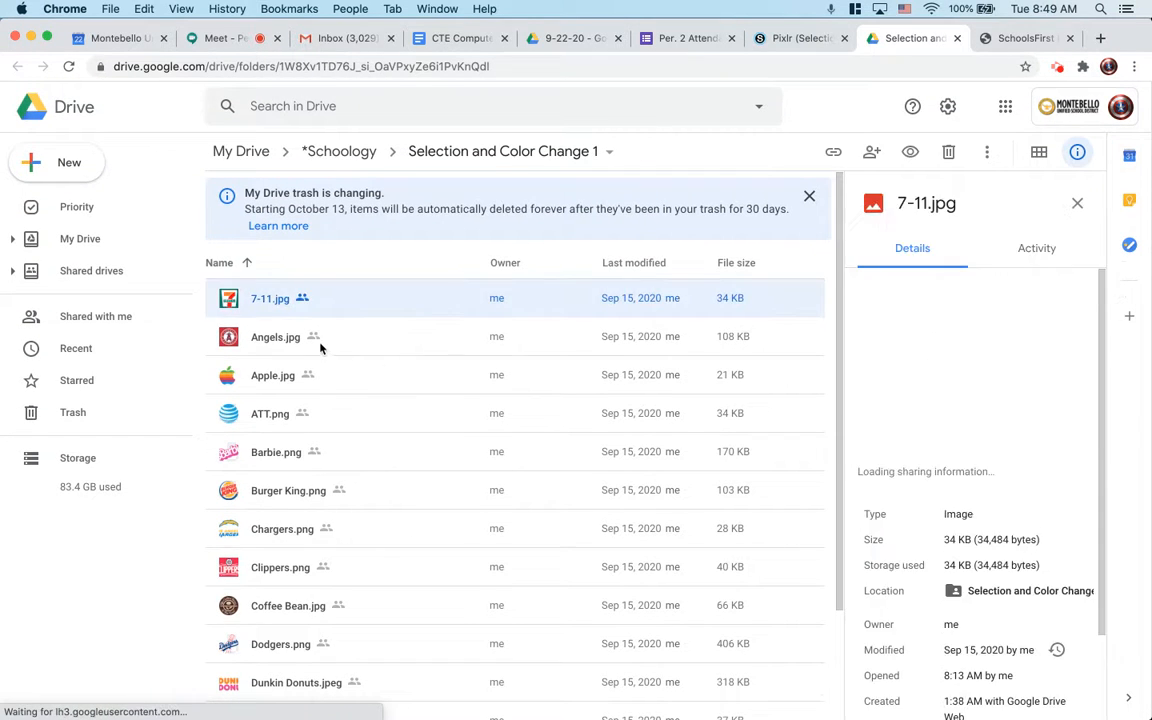
left_click(352, 340)
left_click(358, 306)
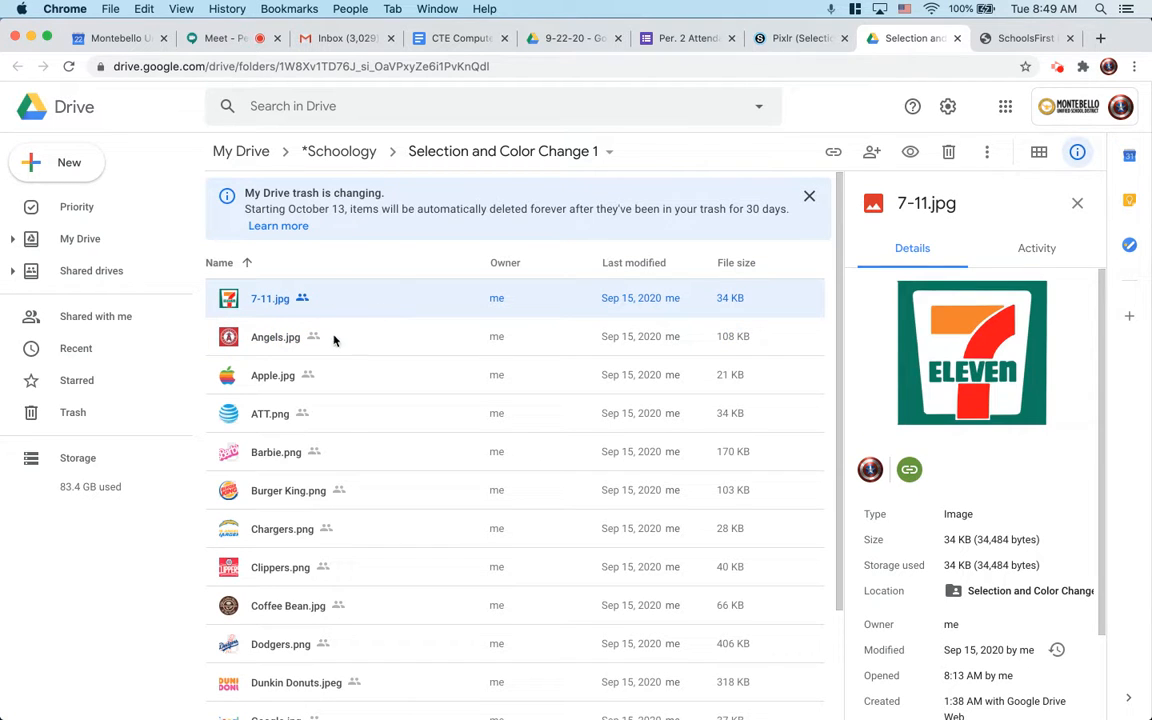
left_click(336, 340)
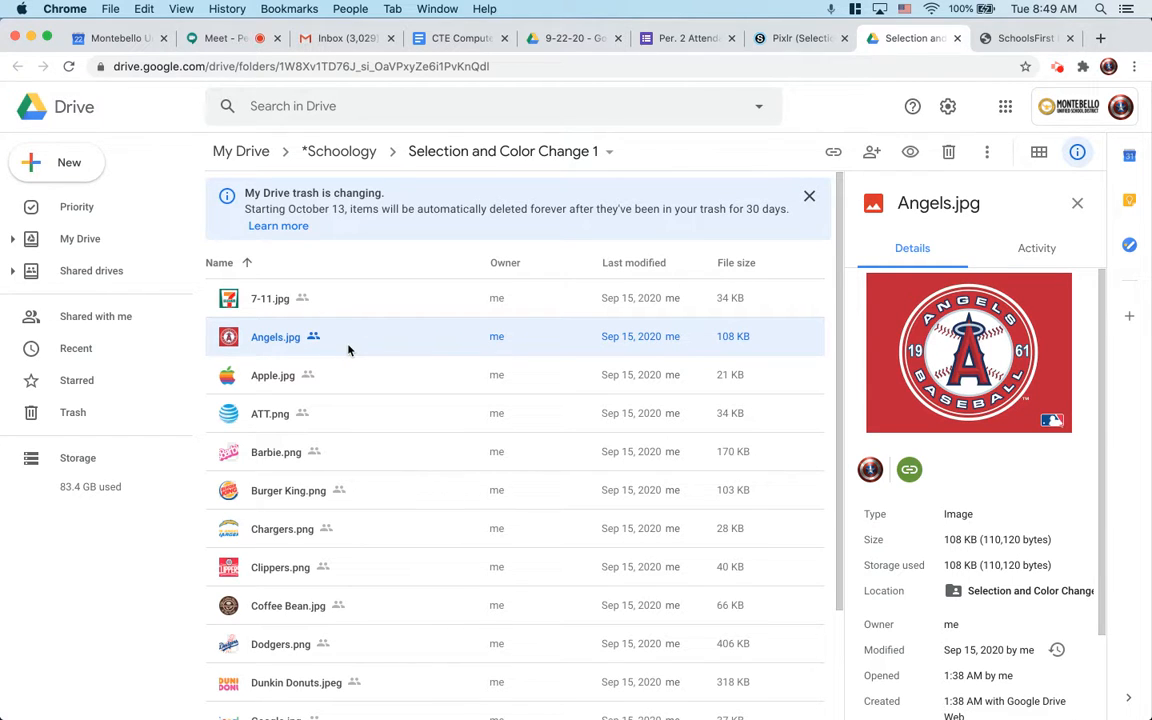
right_click(395, 334)
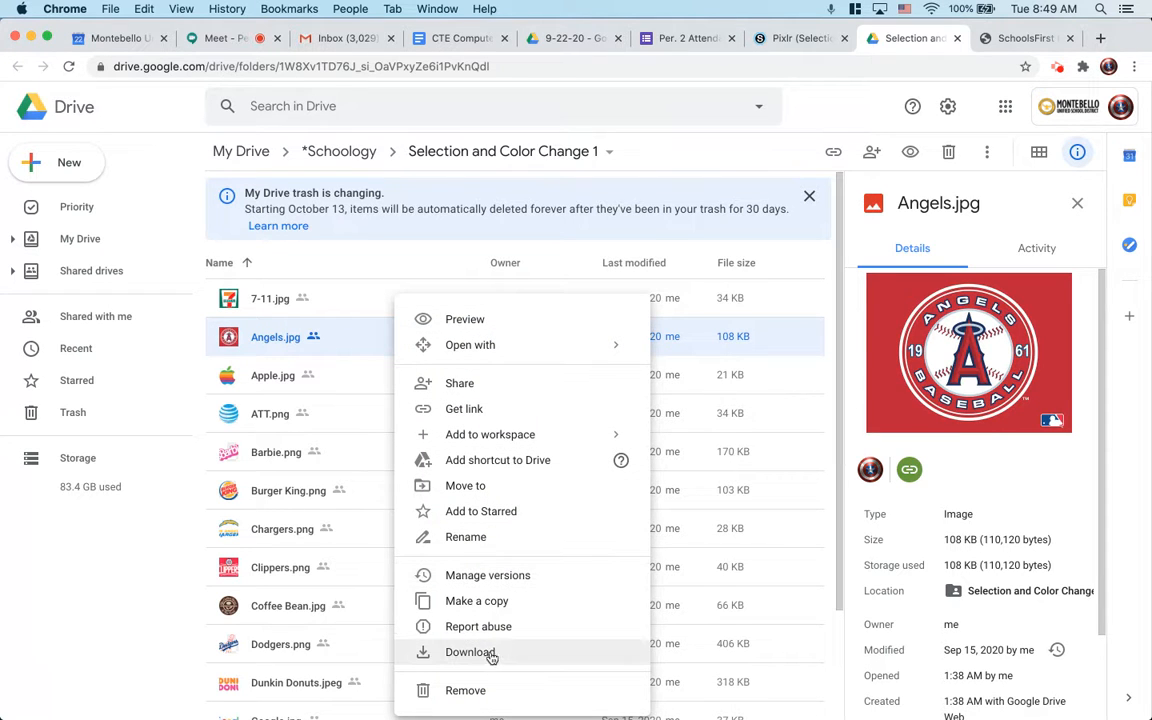
double_click(348, 333)
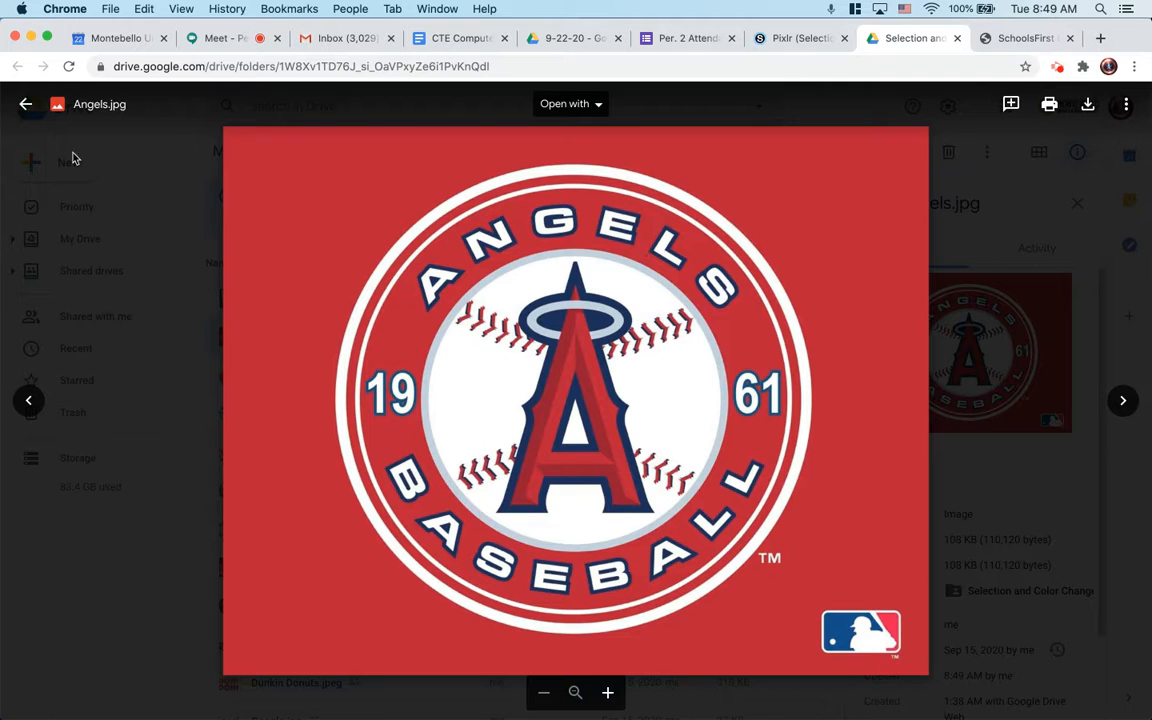
left_click(26, 104)
Step: Preview Apple.jpg from the image folder and download it
left_click(344, 385)
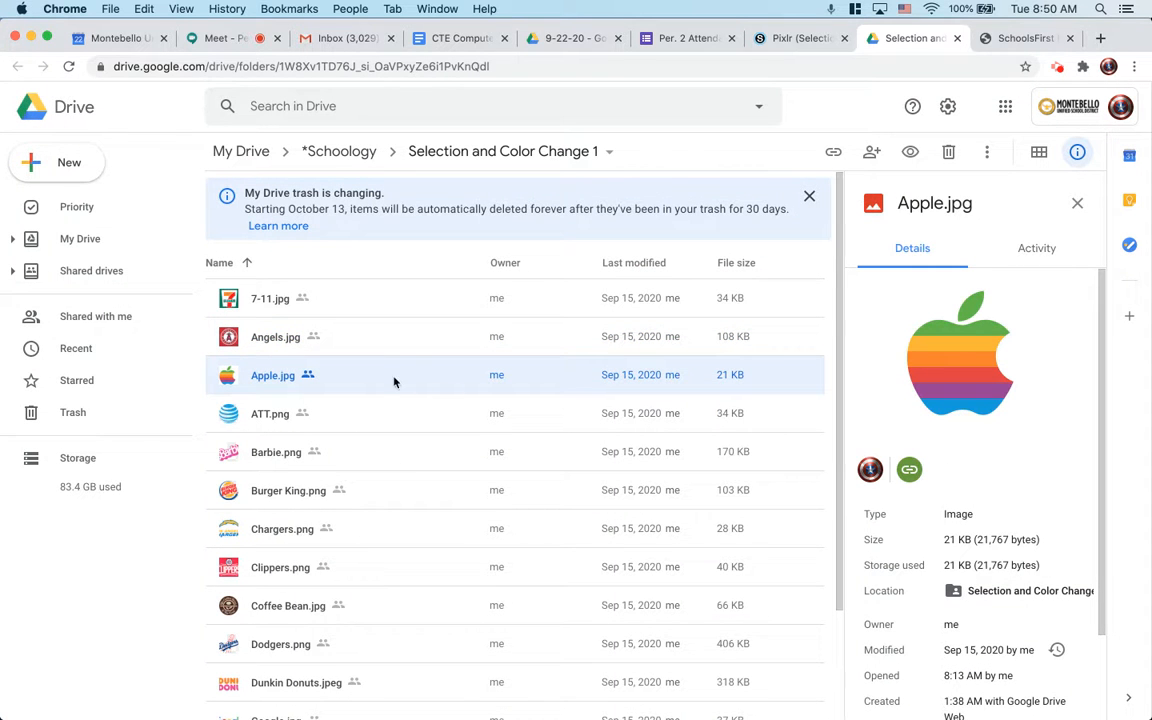
double_click(335, 376)
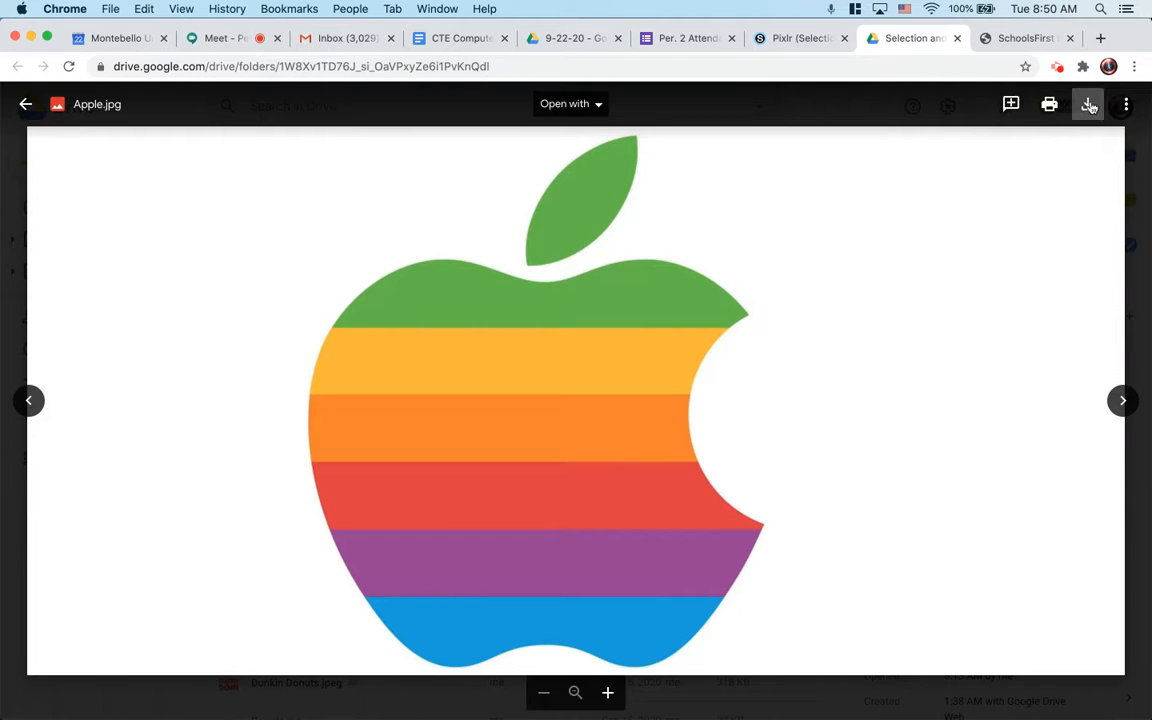
left_click(1089, 106)
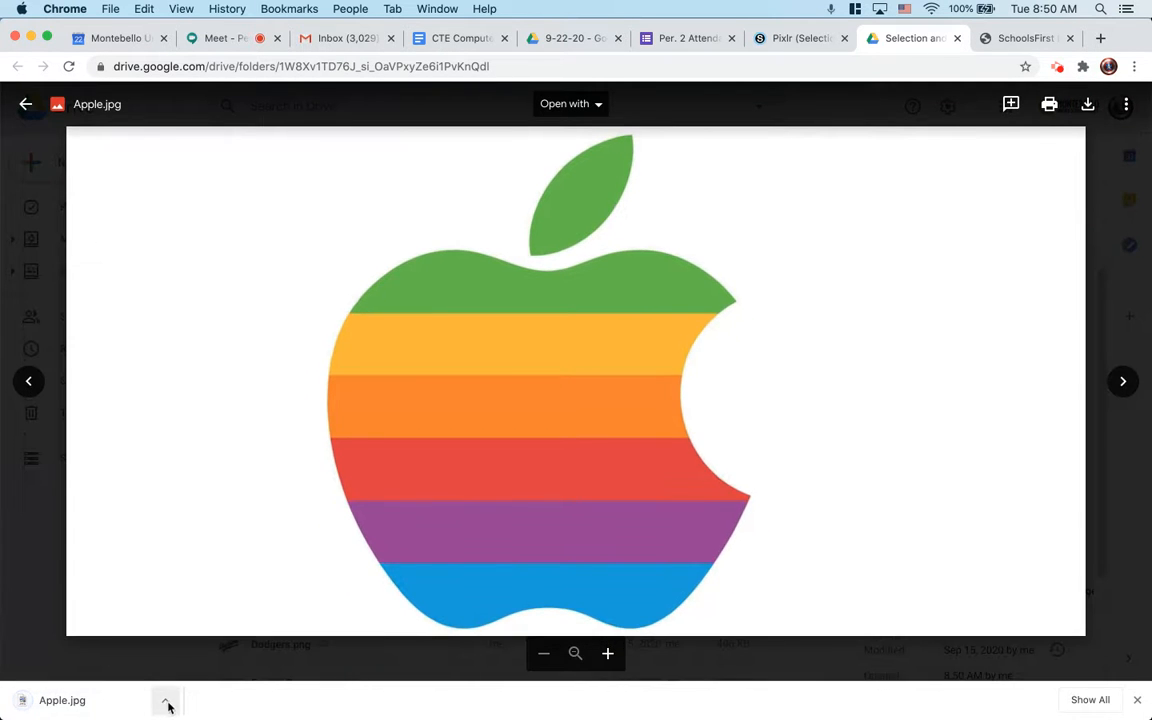
Step: Show the downloaded Apple.jpg in Finder, move it to the Desktop, and return to the Drive file list
left_click(163, 700)
left_click(225, 680)
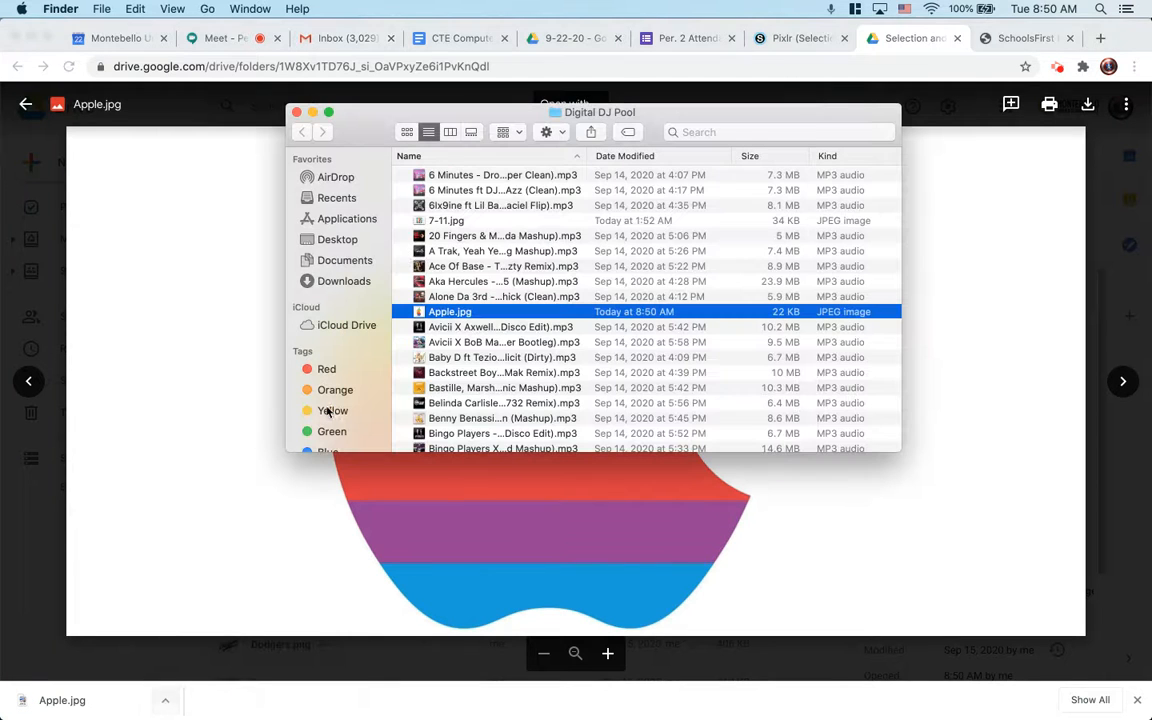
left_click_drag(442, 314, 350, 239)
left_click(716, 222)
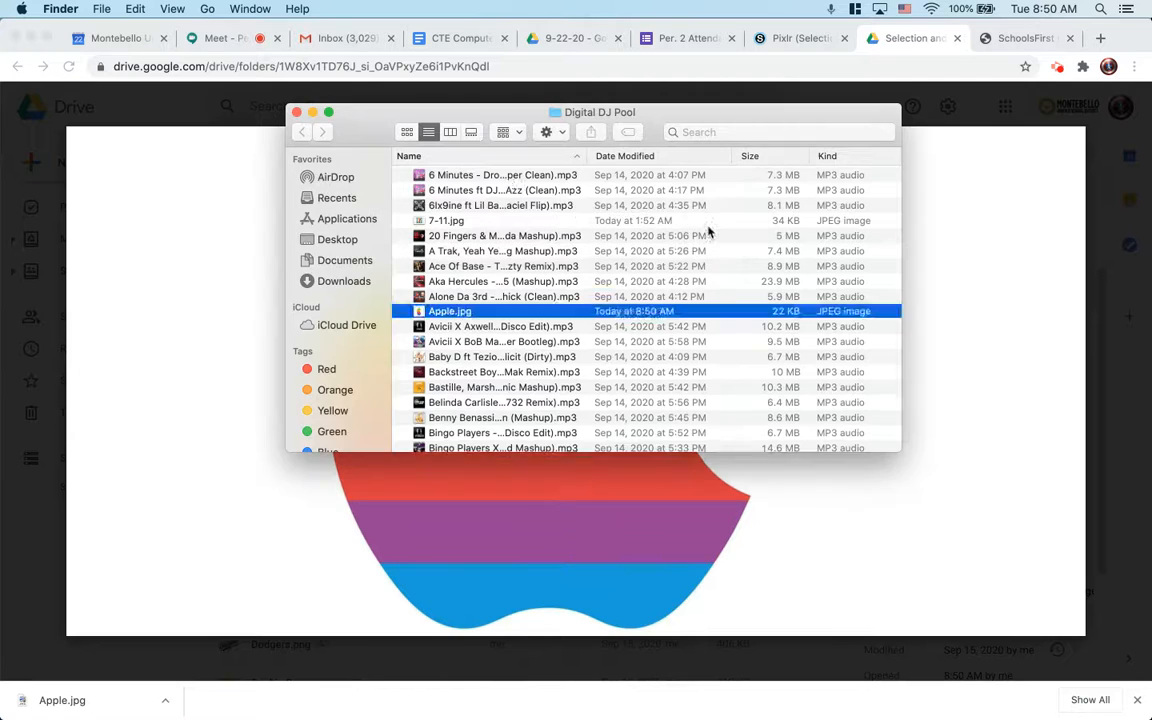
left_click(297, 112)
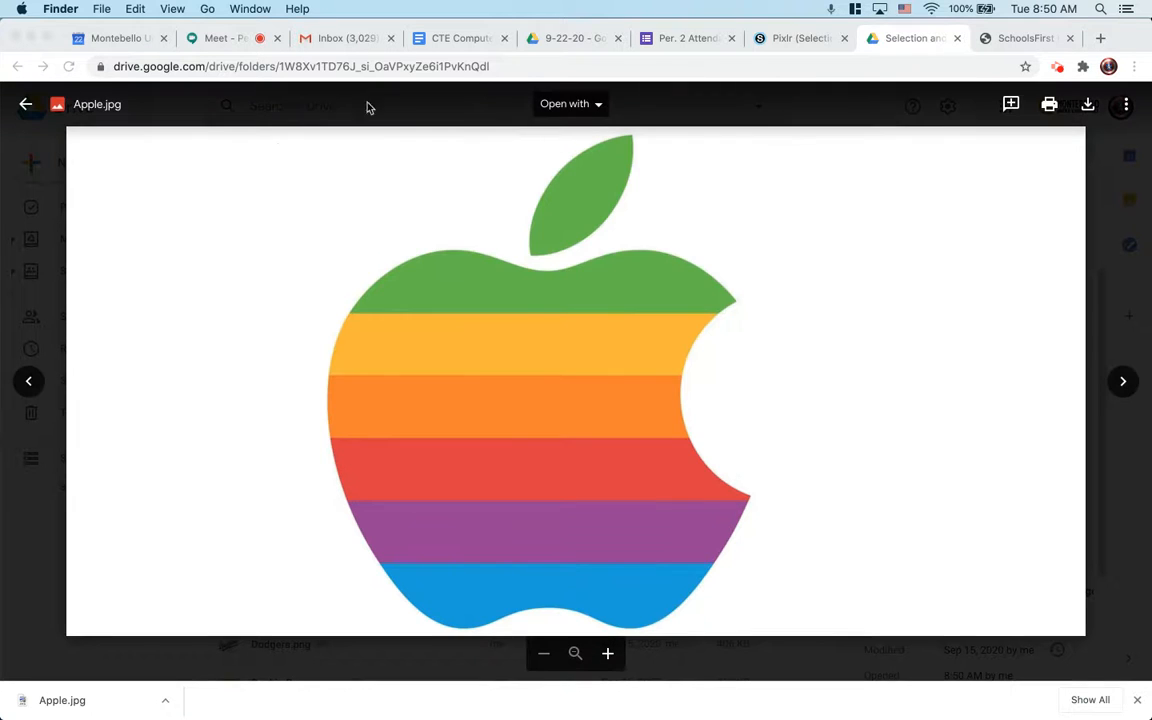
left_click(22, 105)
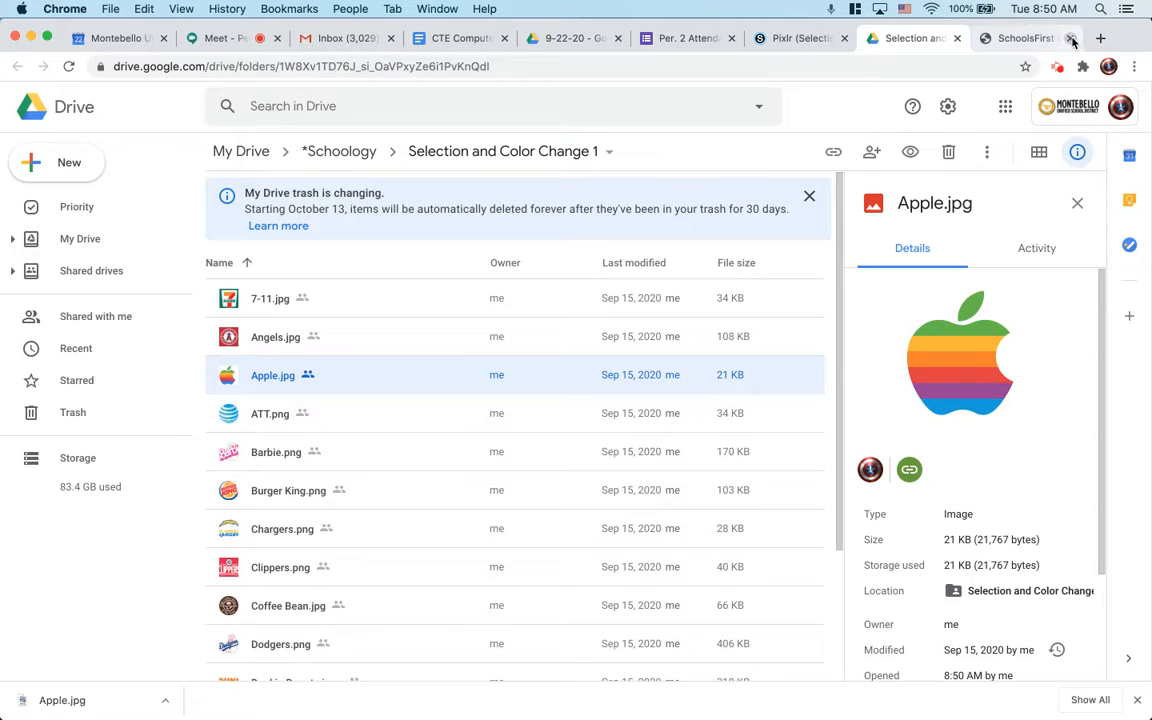
Step: Close the SchoolsFirst tab and launch the advanced Pixlr E editor from pixlr.com in a new tab
left_click(1068, 39)
key("super+t")
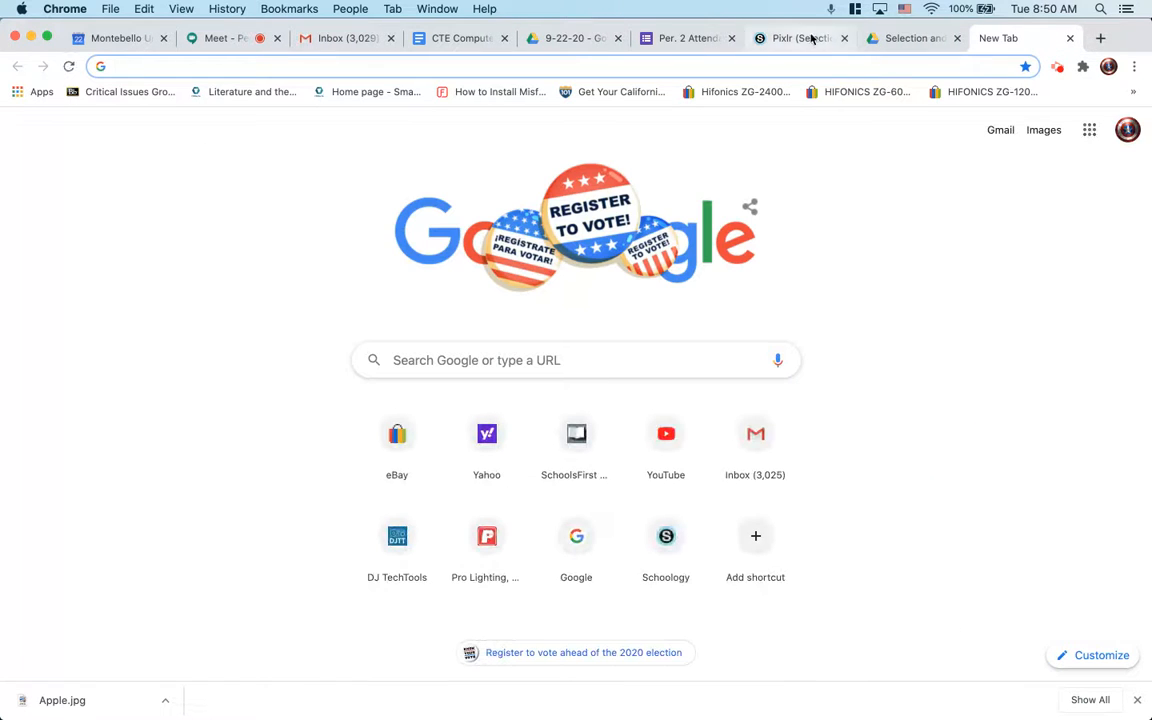
type("pixl")
key("Return")
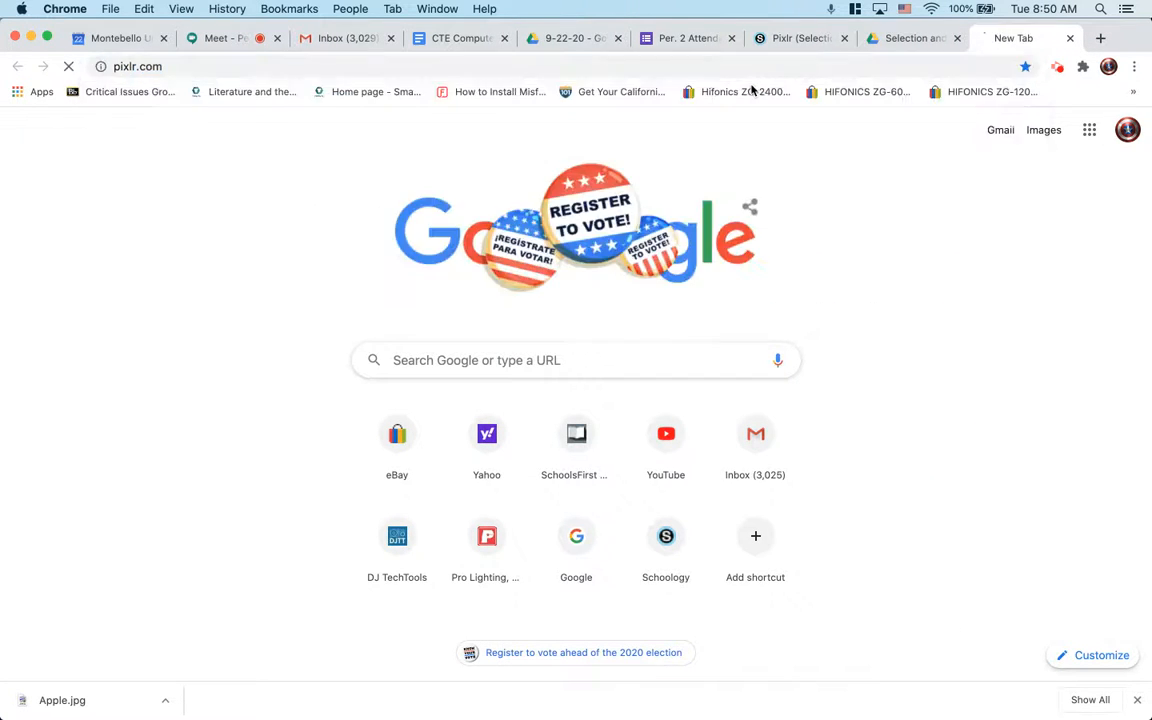
scroll(302, 435, "down", 3)
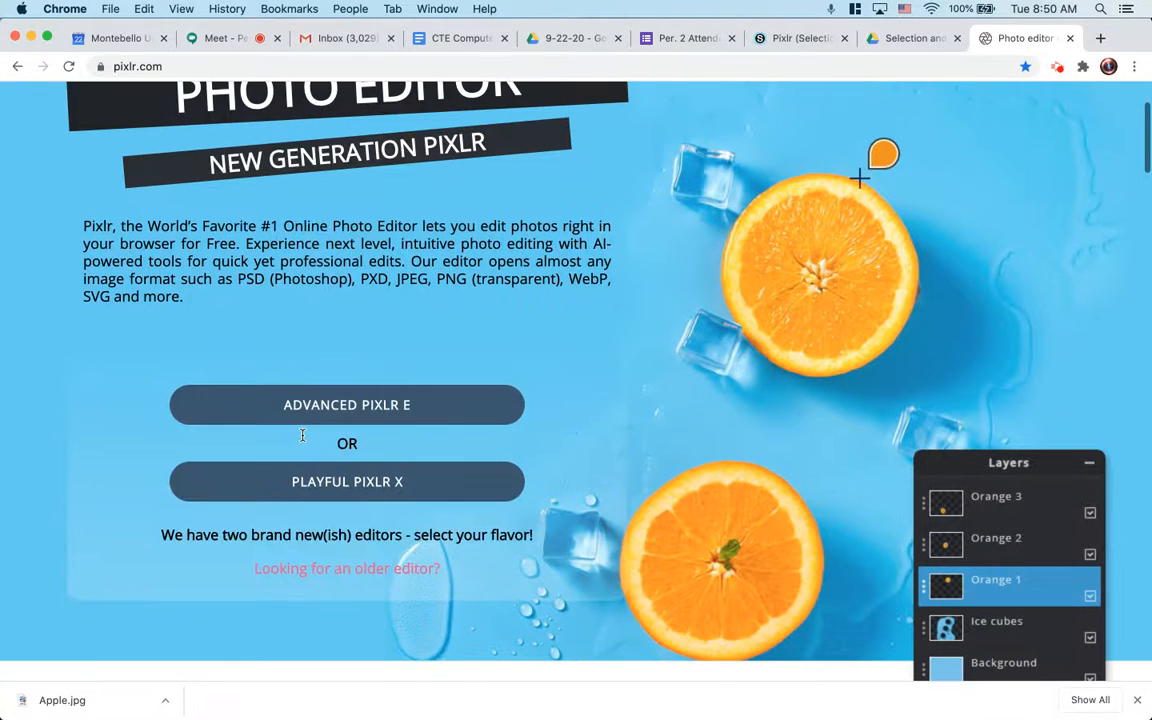
left_click(369, 409)
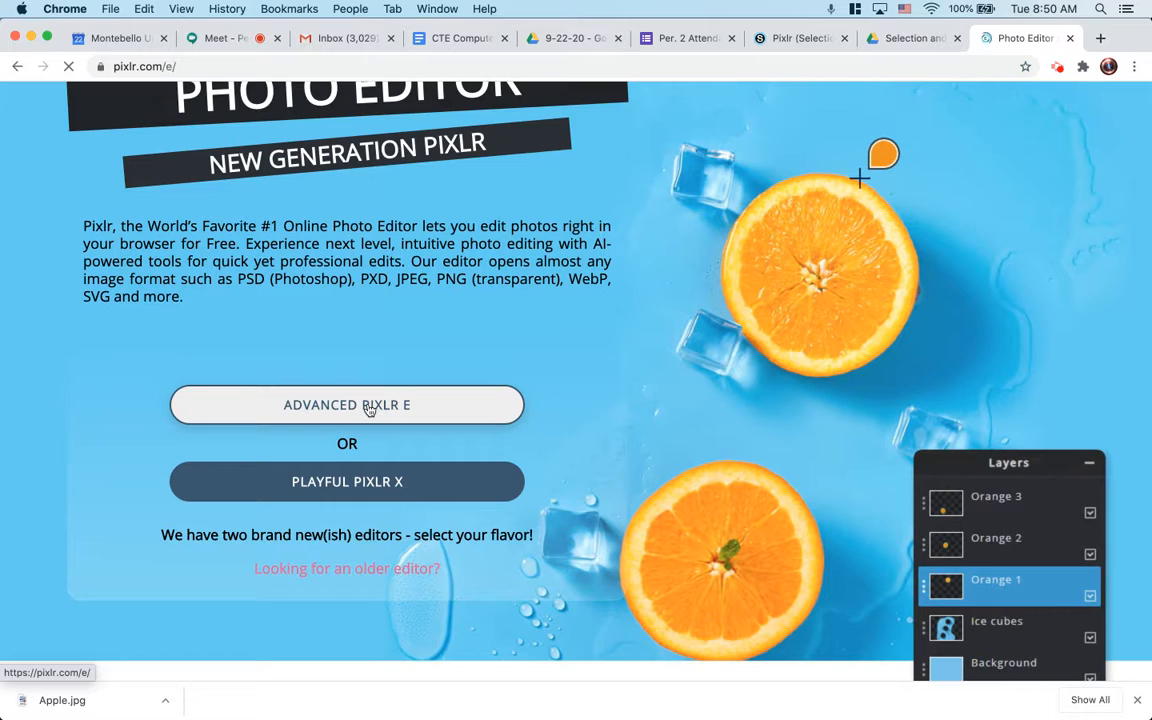
Step: Open Apple.jpg from the Desktop in Pixlr E
left_click(1137, 700)
left_click(383, 194)
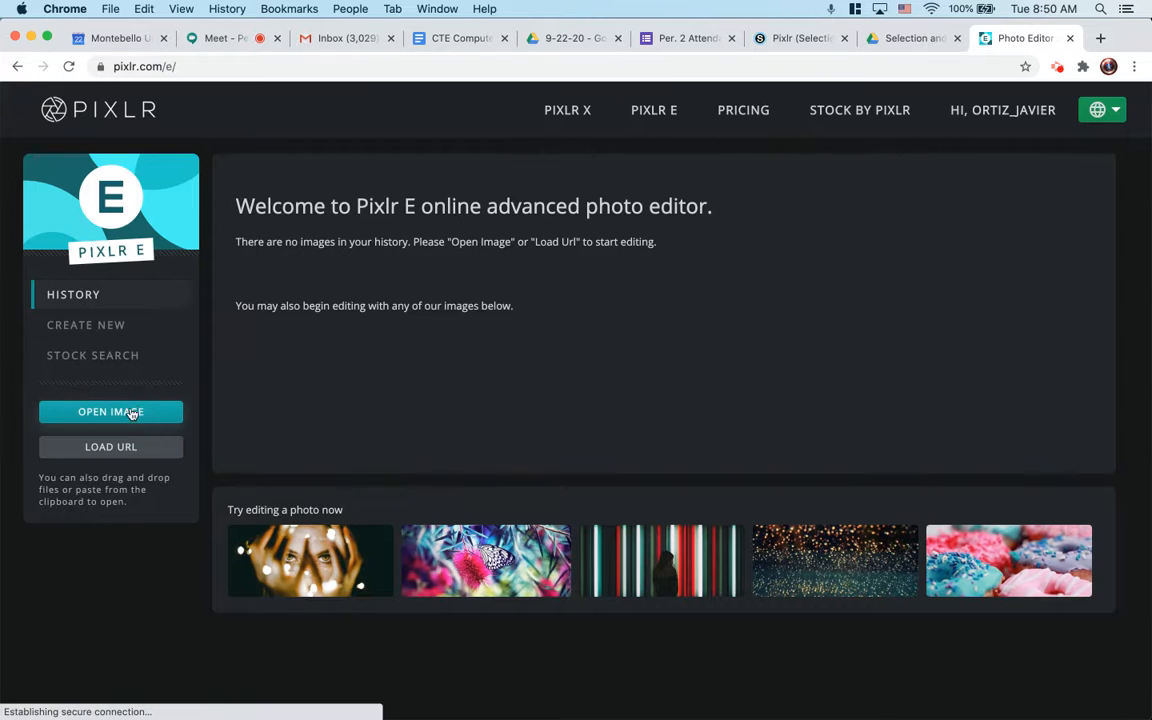
left_click(143, 414)
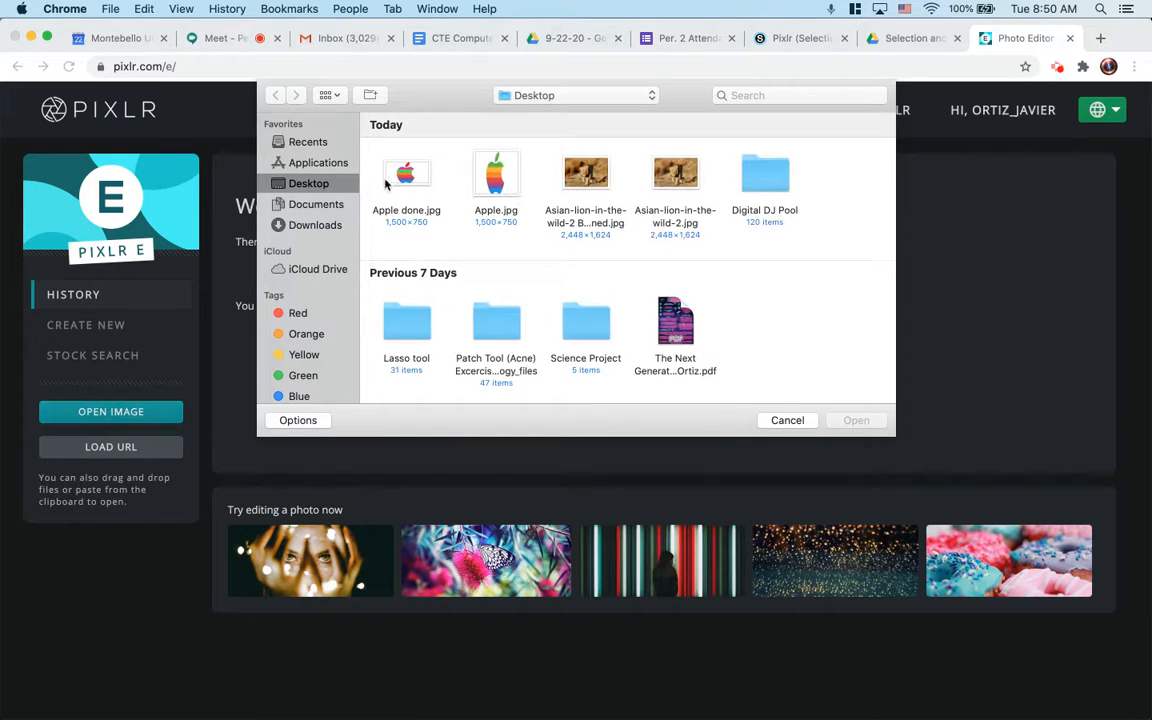
left_click(419, 175)
left_click(494, 176)
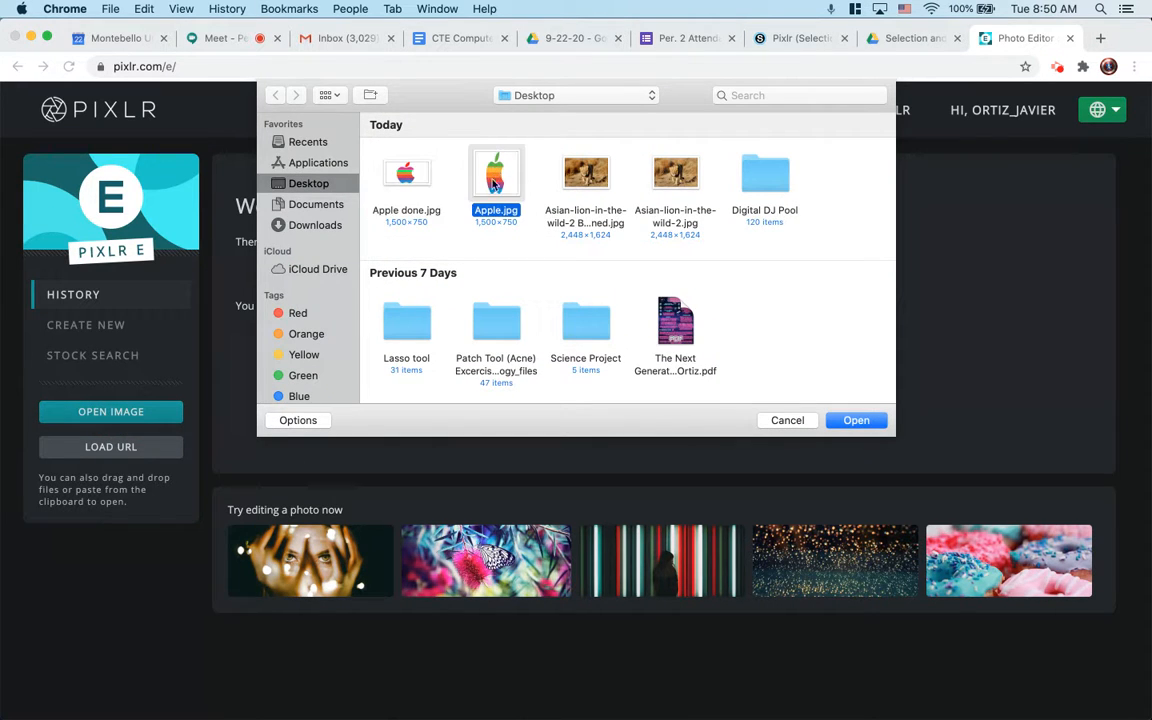
double_click(499, 186)
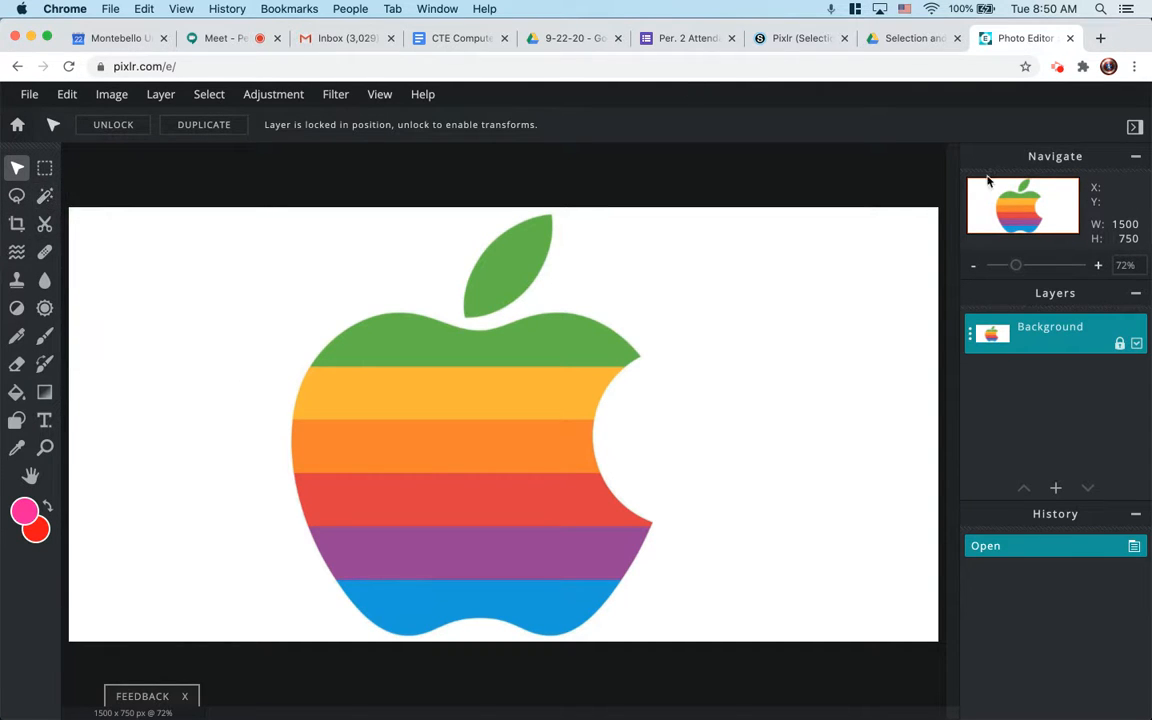
Step: Unlock the Background layer and outline the green leaf with a freehand Lasso selection about 167 × 183 px
left_click(1120, 343)
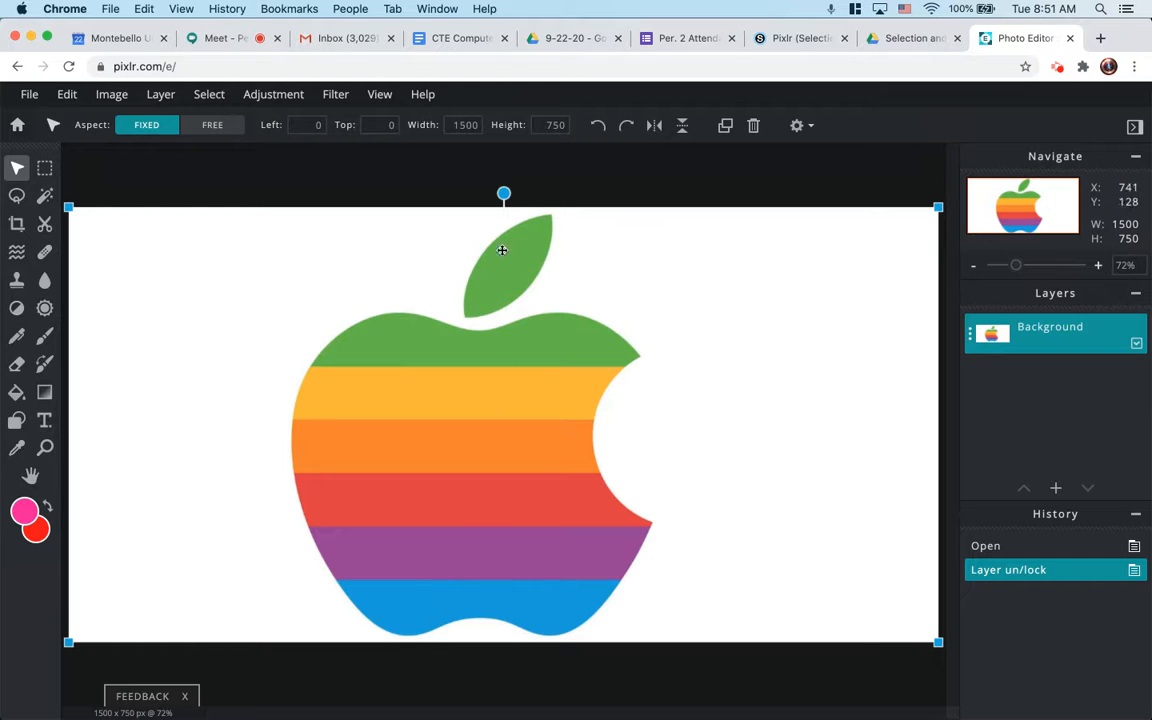
left_click(16, 197)
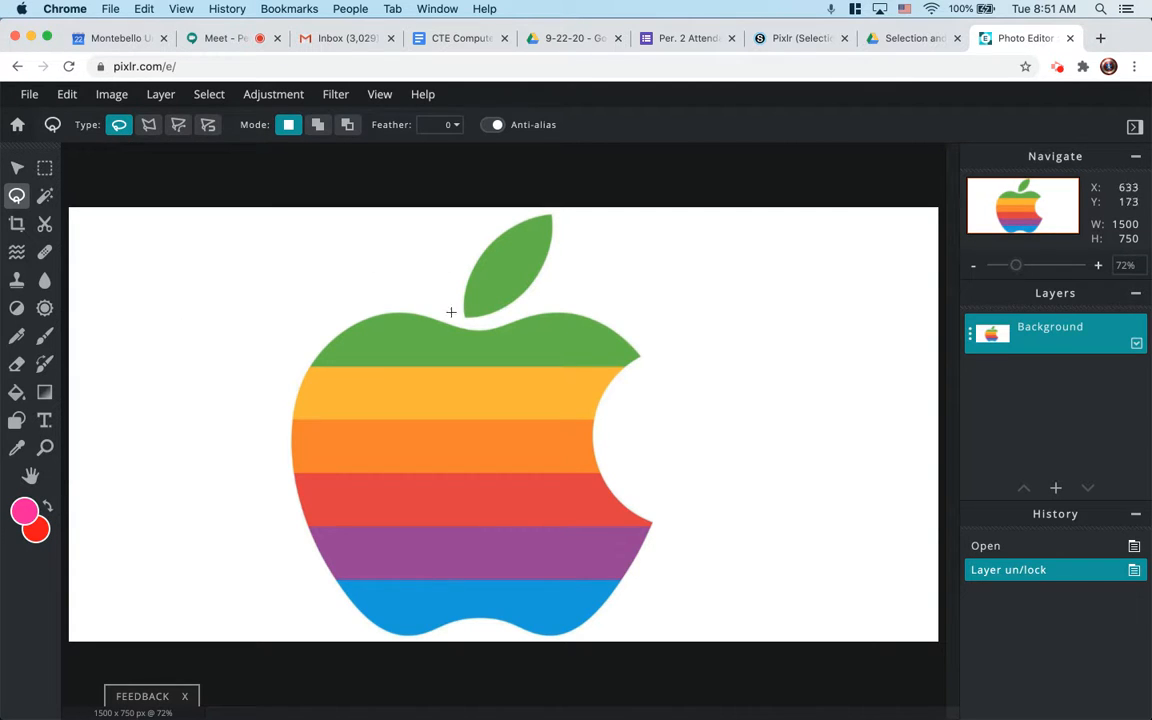
mouse_move(464, 318)
left_mouse_down()
mouse_move(463, 278)
mouse_move(492, 233)
mouse_move(554, 213)
mouse_move(559, 230)
mouse_move(534, 286)
mouse_move(499, 316)
mouse_move(464, 315)
left_mouse_up()
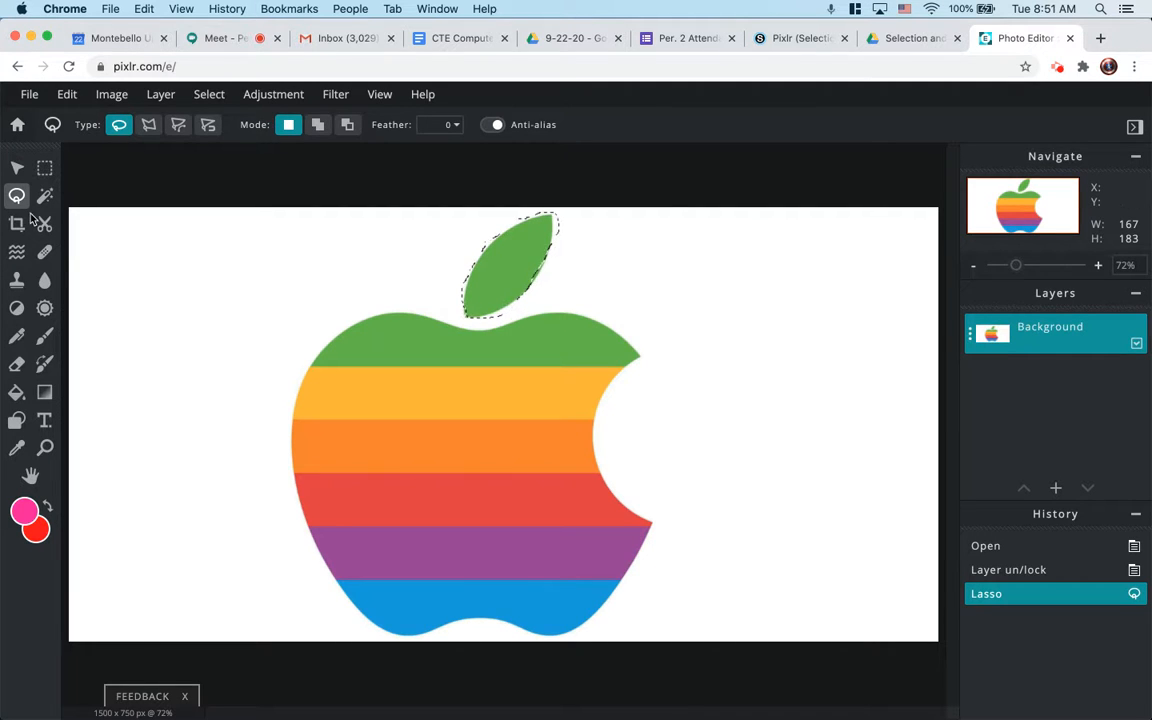
Step: Choose the Fill tool and swap the foreground and background colors back and forth, ending with pink as the foreground
left_click(16, 393)
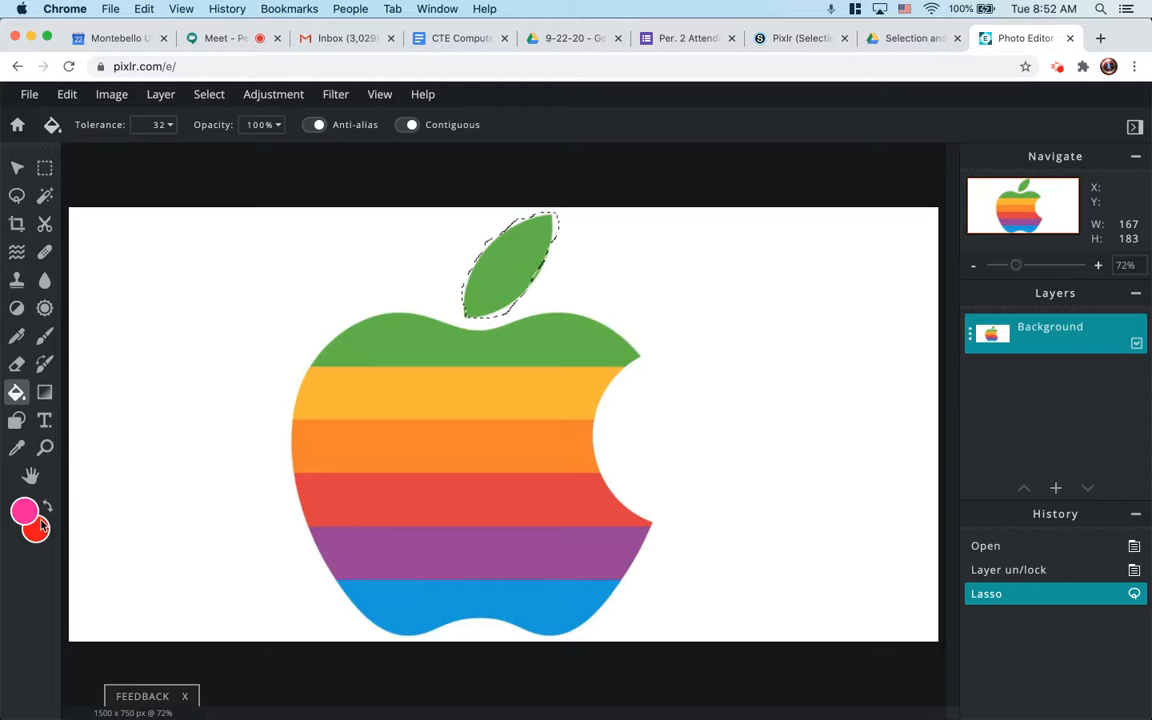
left_click(47, 508)
left_click(47, 508)
left_click(48, 509)
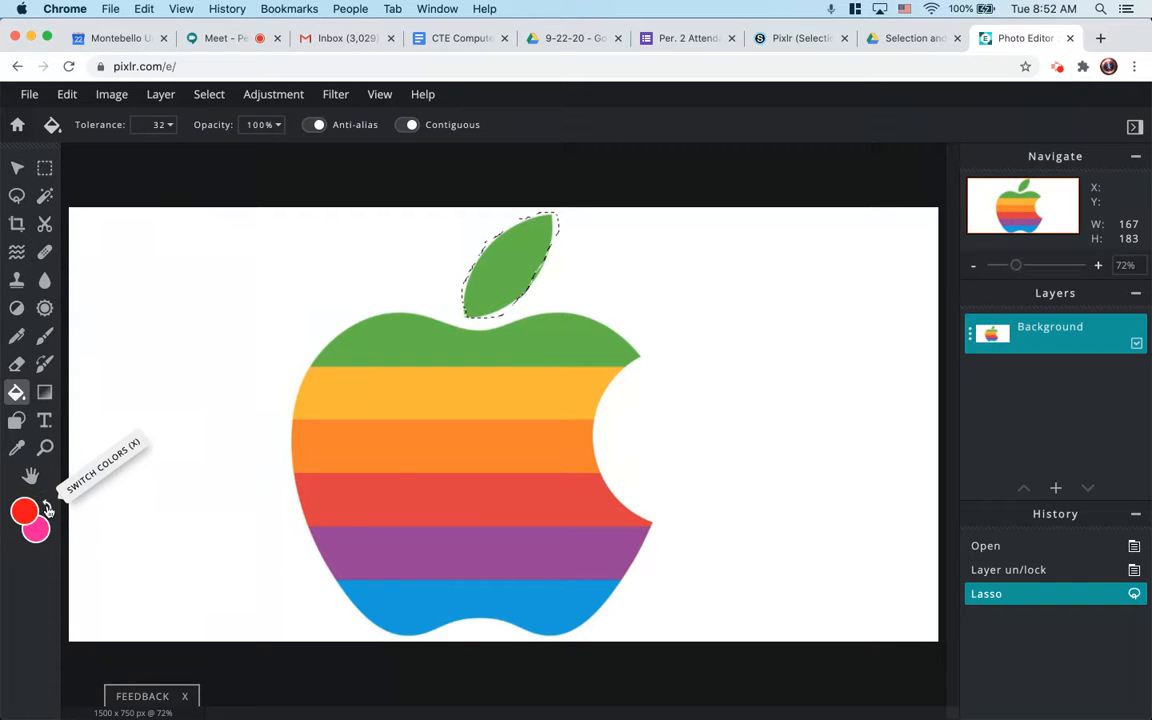
left_click(47, 508)
left_click(47, 508)
left_click(47, 508)
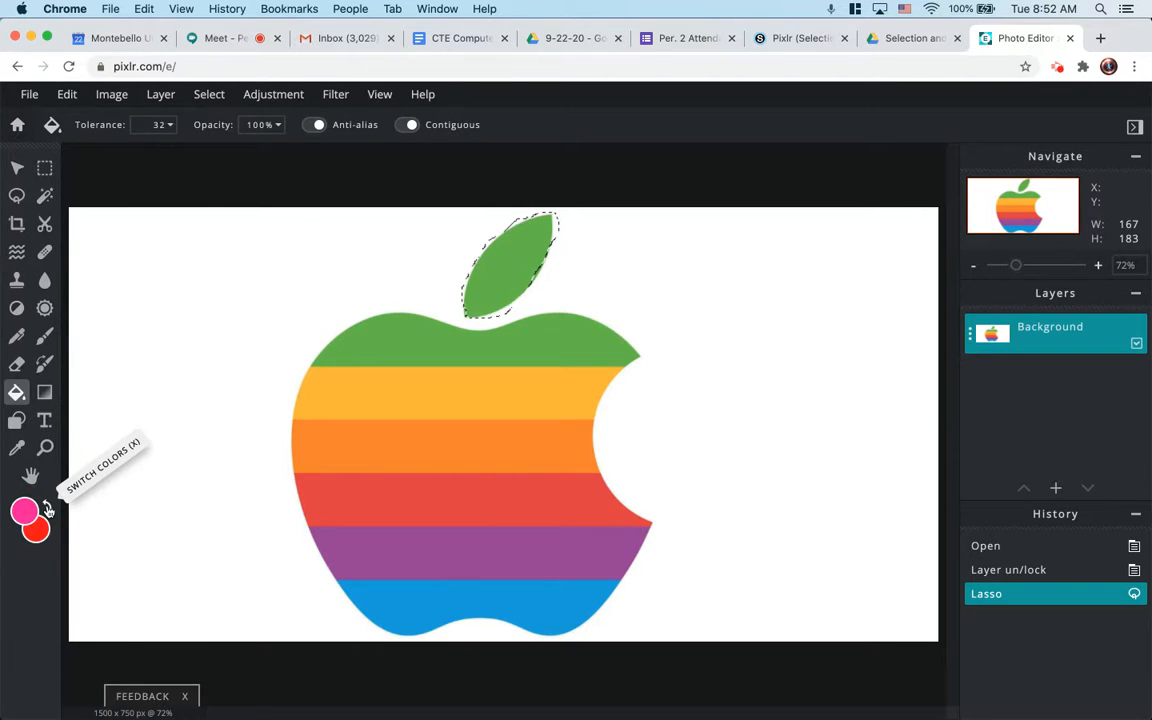
left_click(47, 508)
left_click(47, 508)
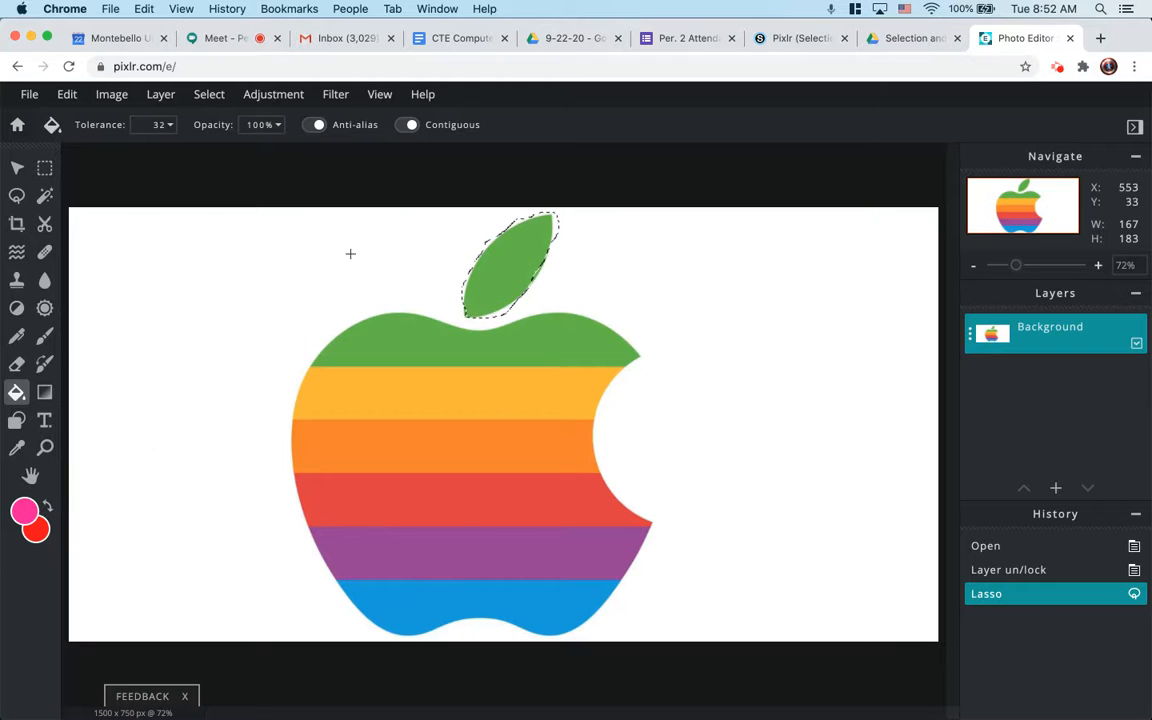
Step: Fill the selection's white margin and the green leaf with pink, and clear the selection
left_click(170, 265)
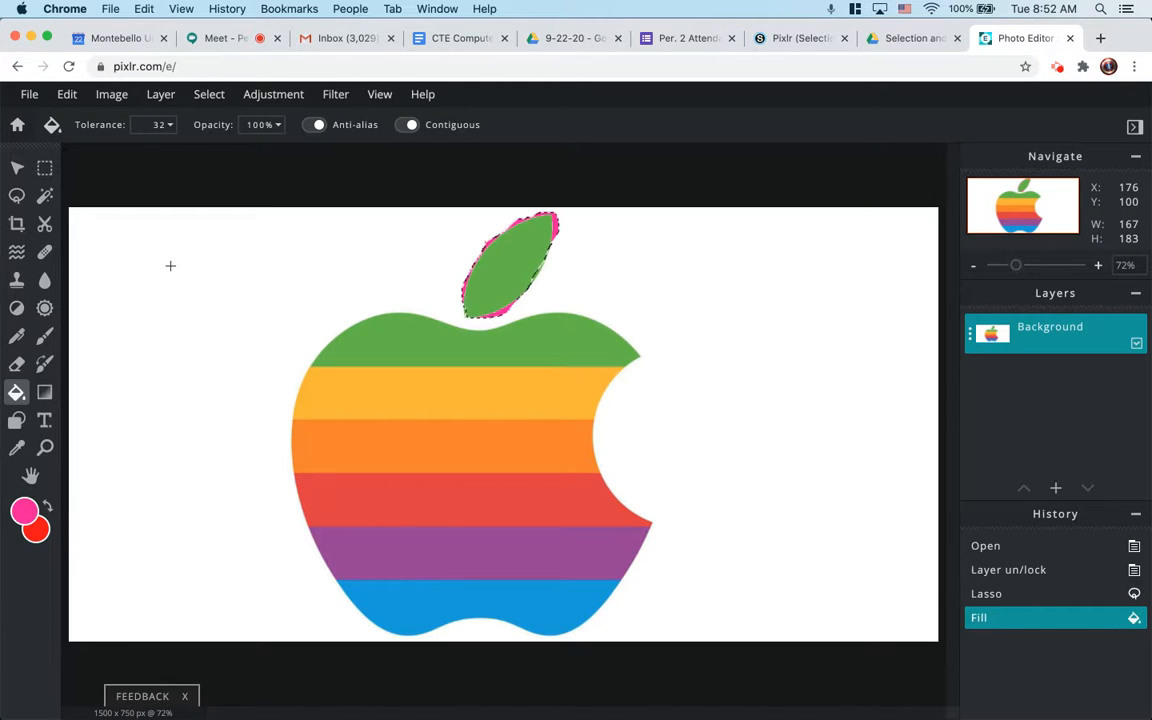
left_click(526, 244)
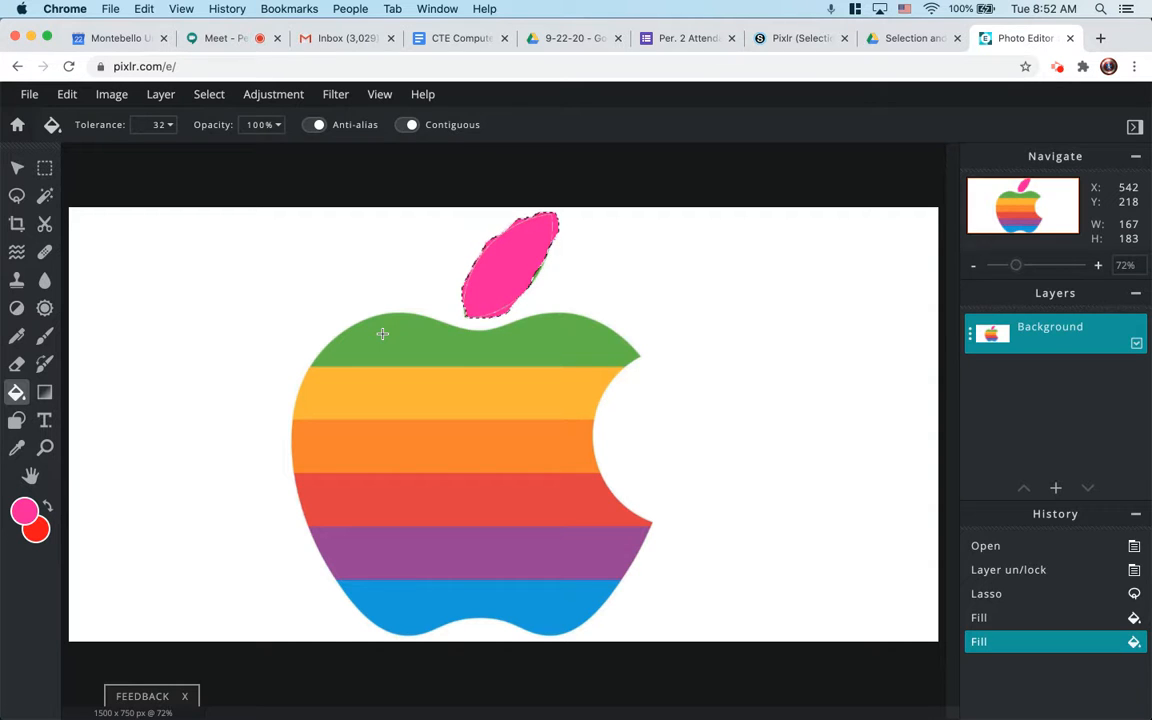
key("ctrl+d")
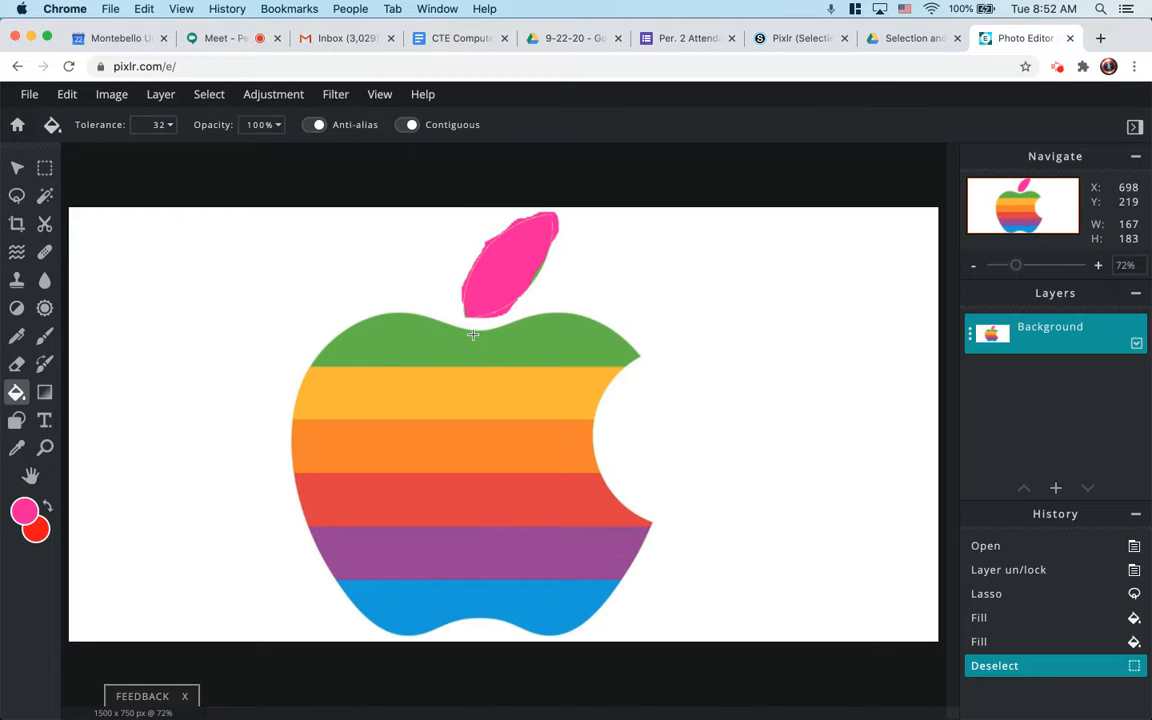
Step: Undo the deselection, both pink fills and the freehand Lasso selection around the leaf
left_click(67, 94)
left_click(68, 117)
left_click(67, 94)
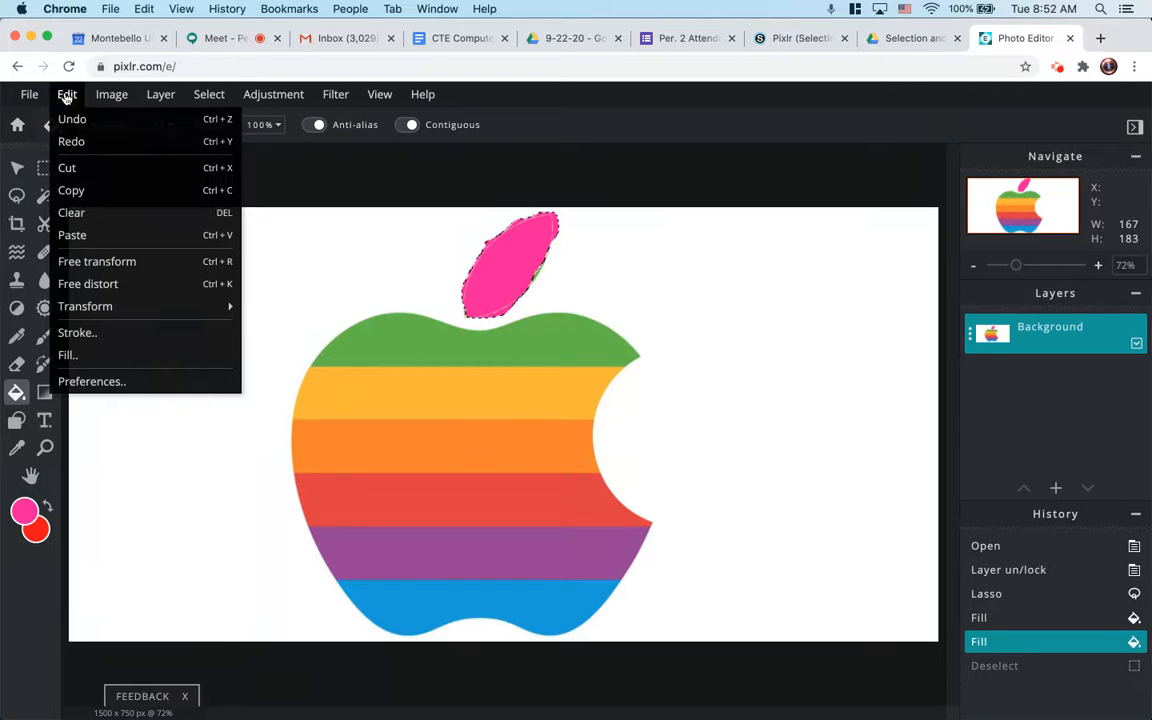
left_click(70, 118)
left_click(67, 94)
left_click(72, 118)
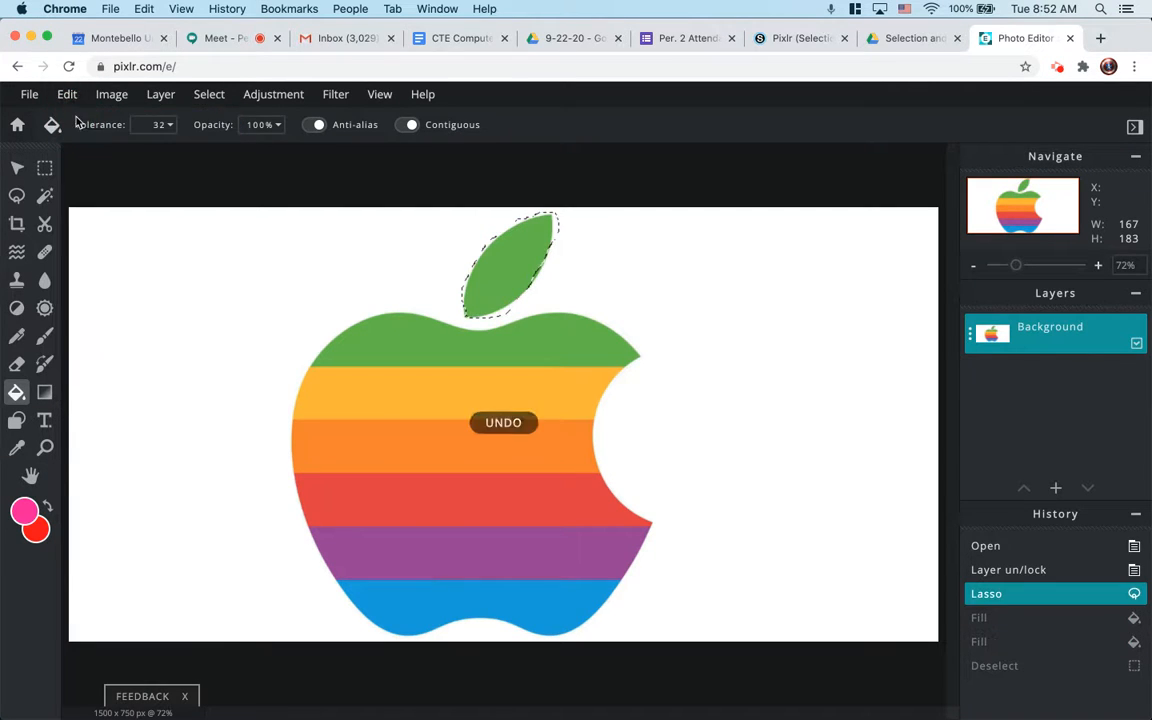
left_click(67, 94)
left_click(72, 119)
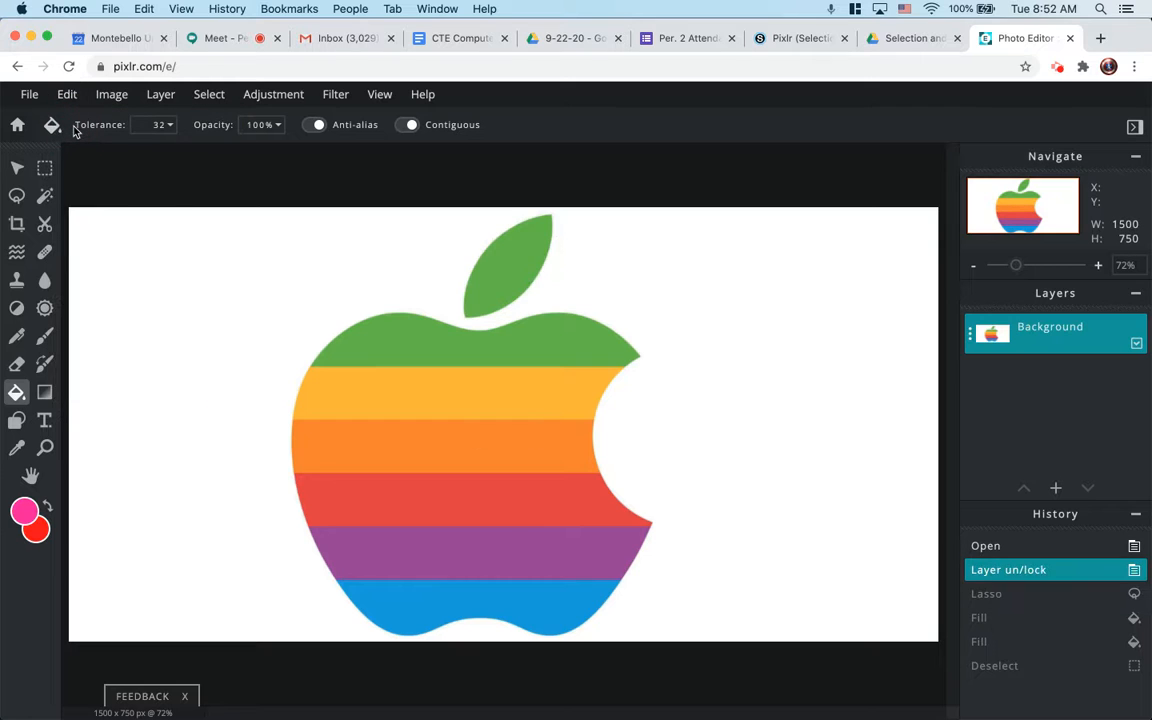
Step: Draw a zigzag Polygon Lasso selection about 88 × 97 px in the white area beside the leaf
left_click(16, 195)
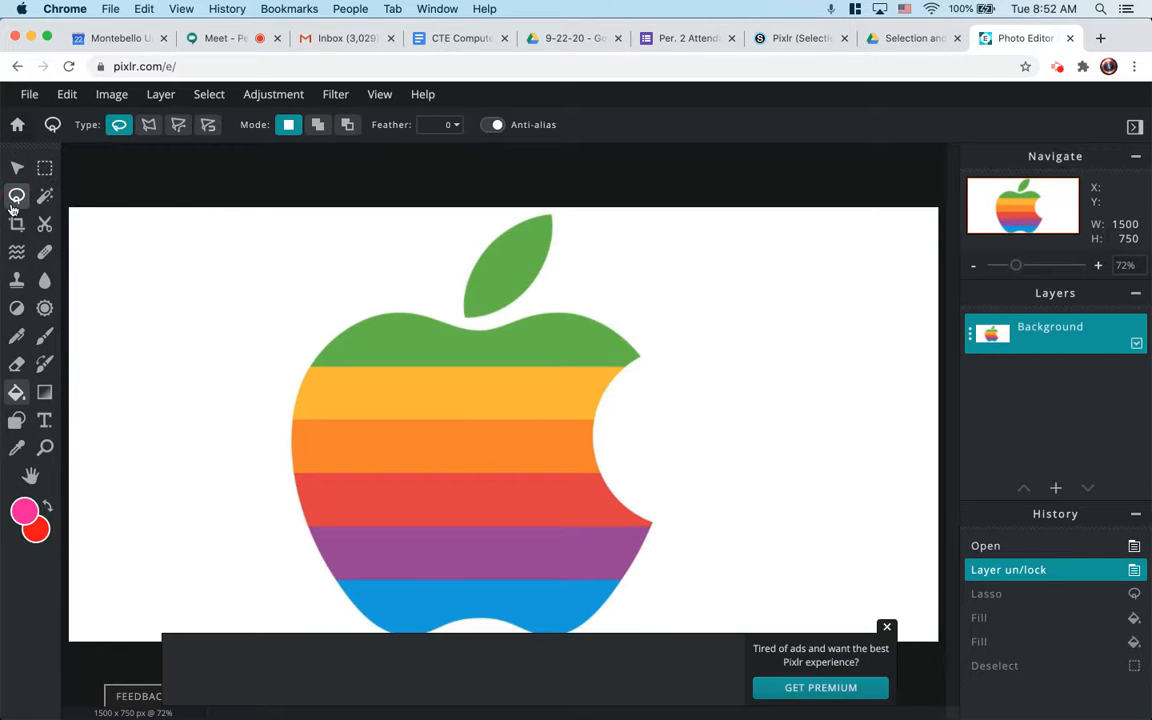
left_click(148, 128)
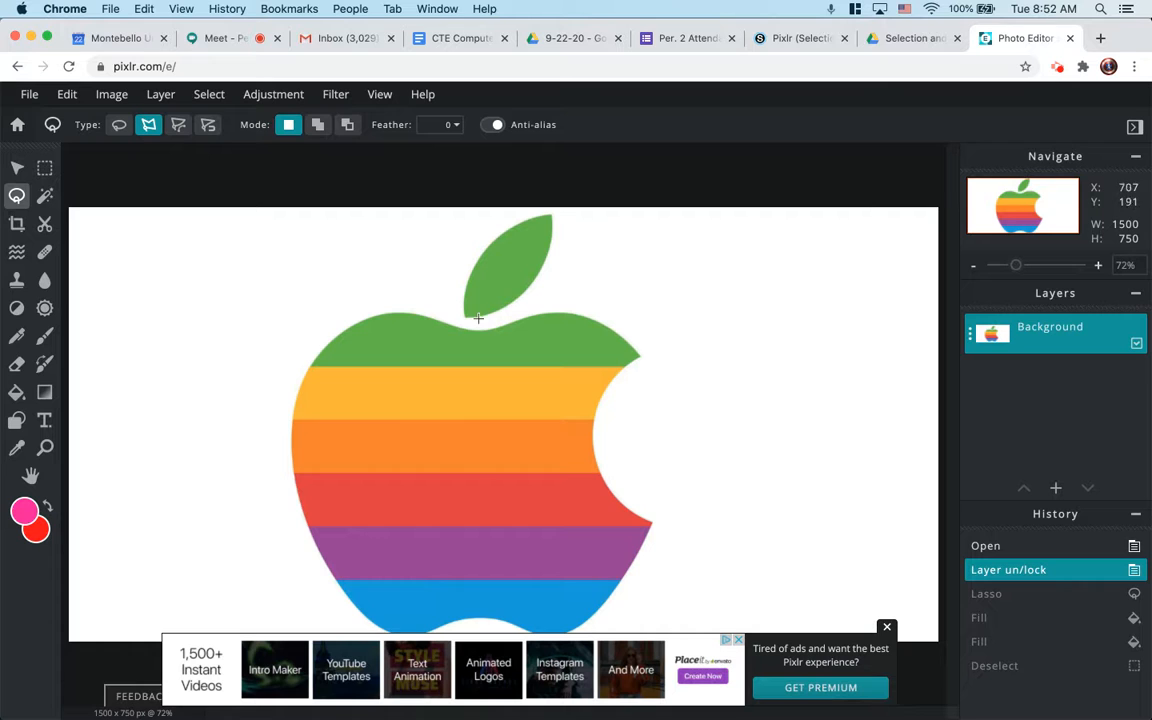
left_click_drag(1020, 270, 1031, 267)
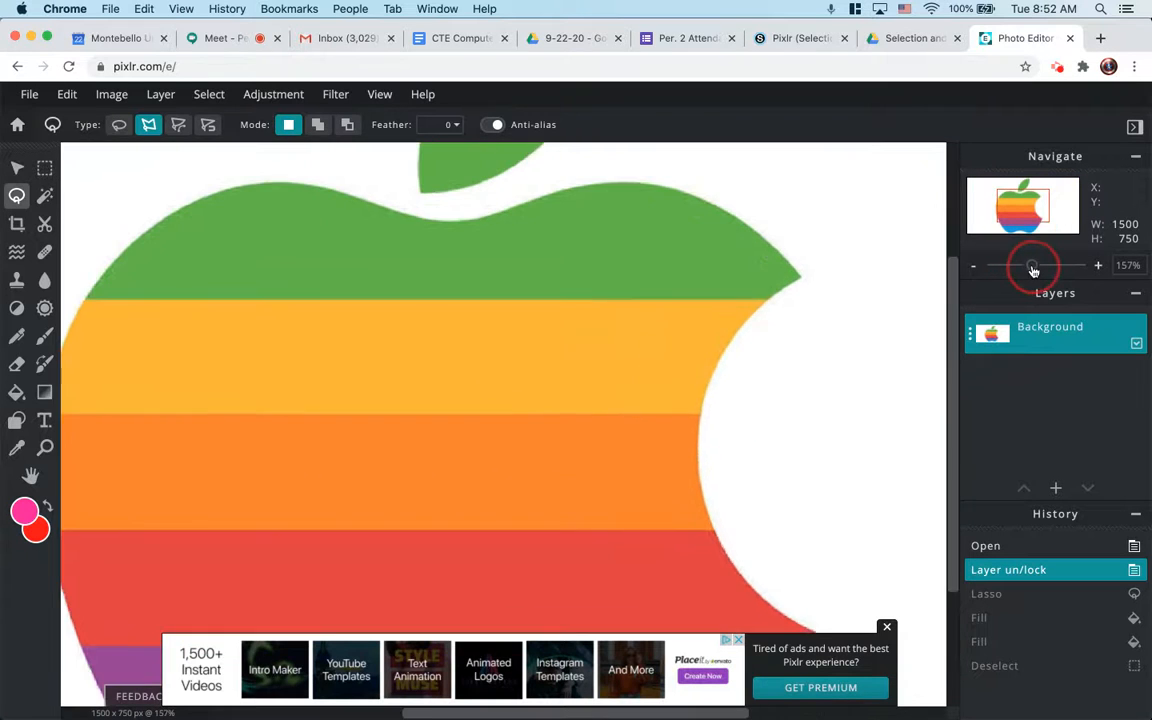
left_click(1018, 188)
left_click_drag(1018, 188, 1019, 182)
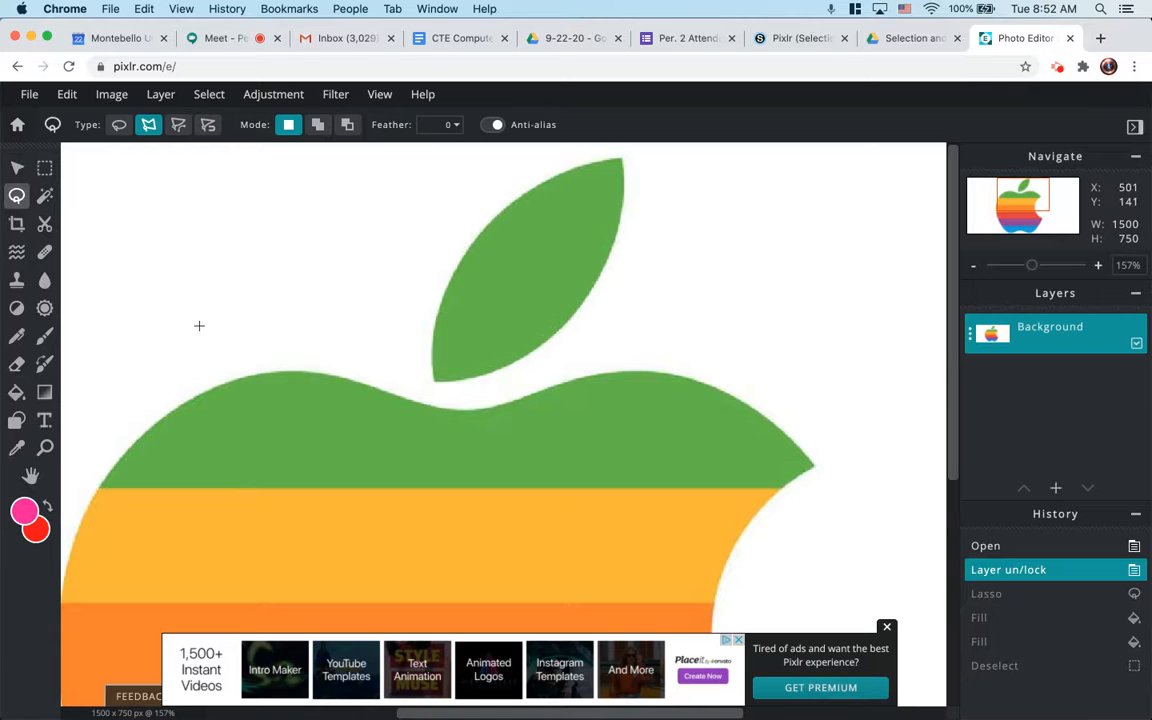
left_click(151, 273)
left_click(202, 183)
left_click(260, 241)
left_click(242, 258)
left_click(192, 251)
left_click(208, 283)
left_click(175, 270)
left_click(183, 299)
double_click(151, 270)
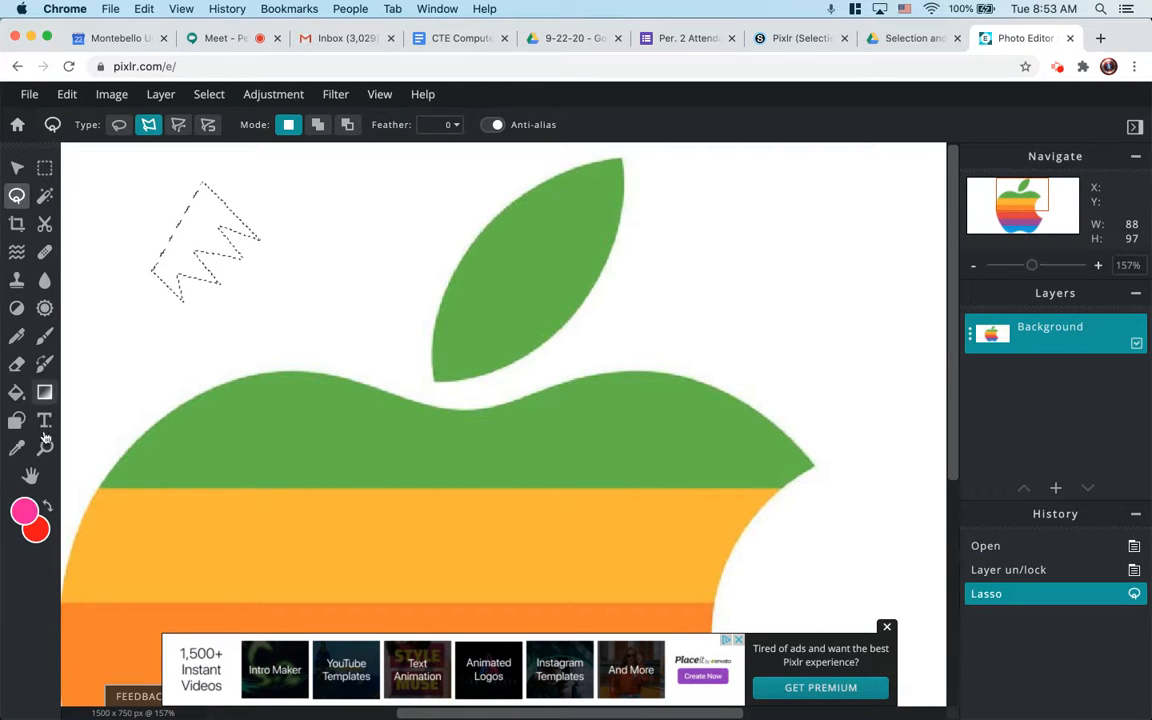
Step: Change the foreground color from pink to a bright yellow
left_click(26, 511)
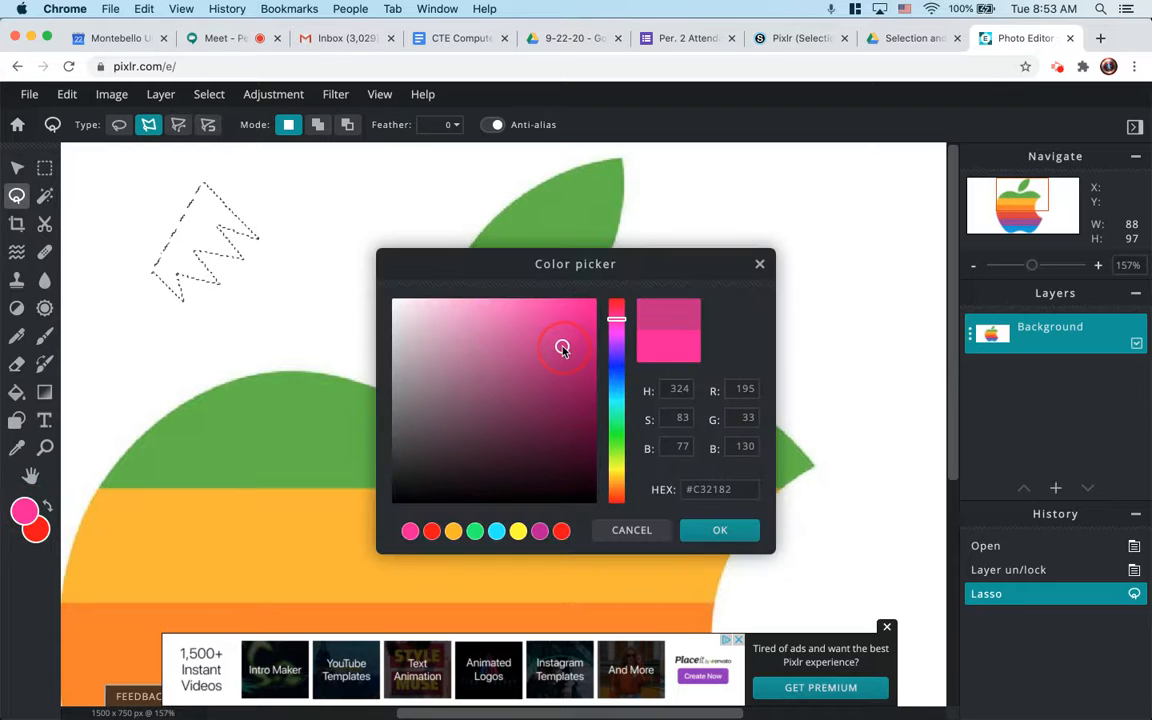
left_click(617, 436)
left_click_drag(620, 453, 618, 467)
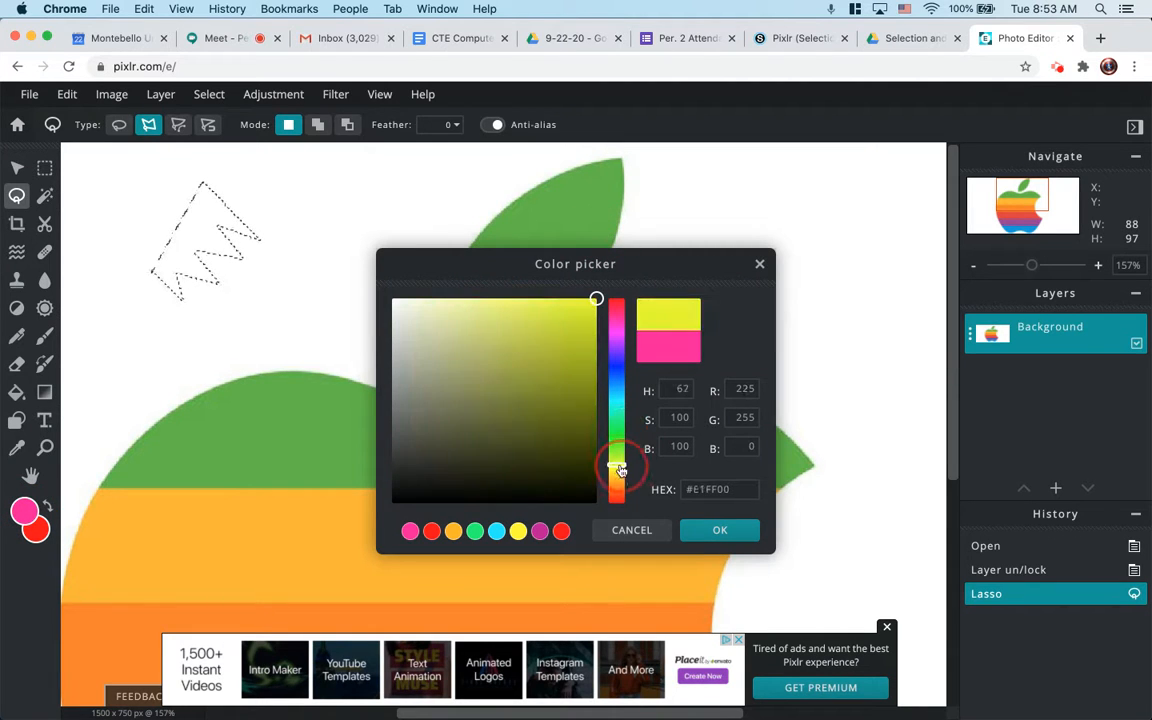
left_click(720, 530)
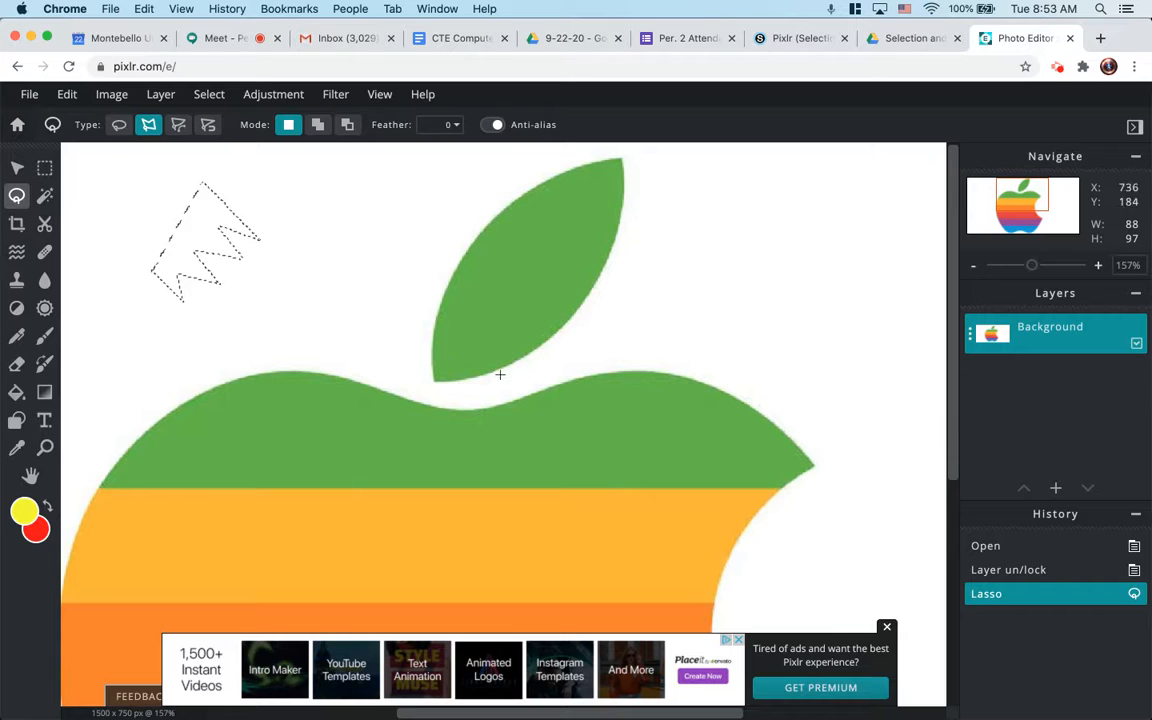
Step: Fill the zigzag selection with yellow, and undo both the fill and the selection
left_click(16, 392)
left_click(197, 229)
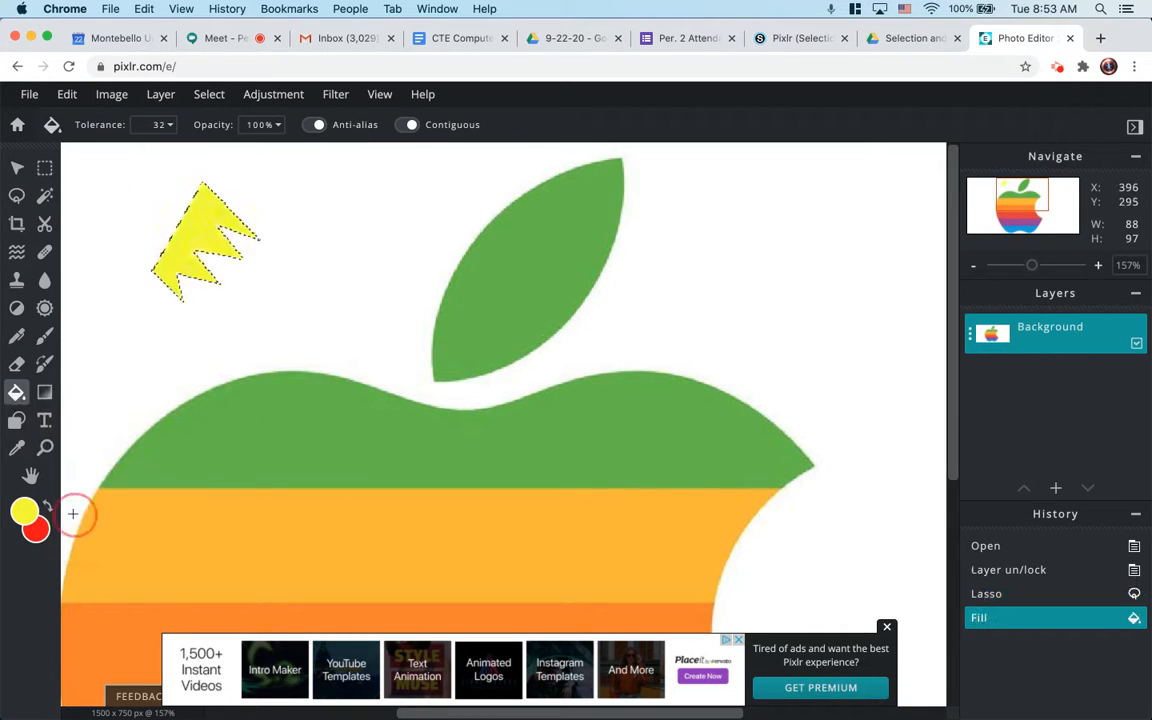
left_click(67, 94)
left_click(80, 119)
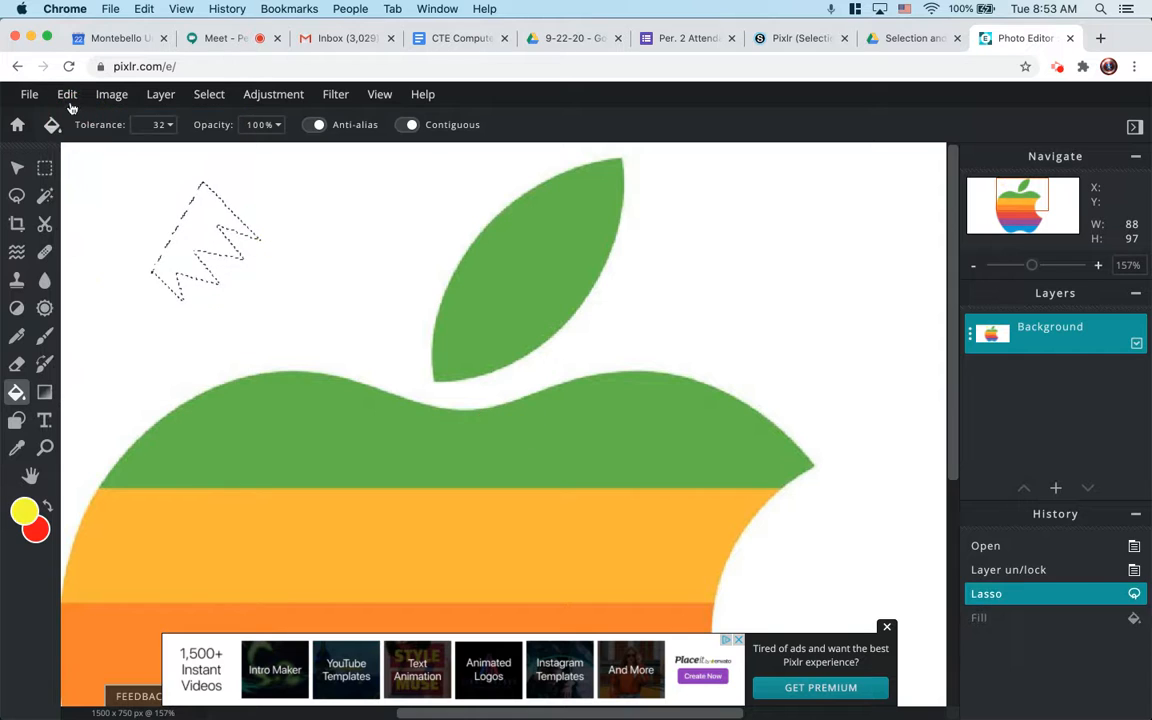
left_click(68, 96)
left_click(72, 117)
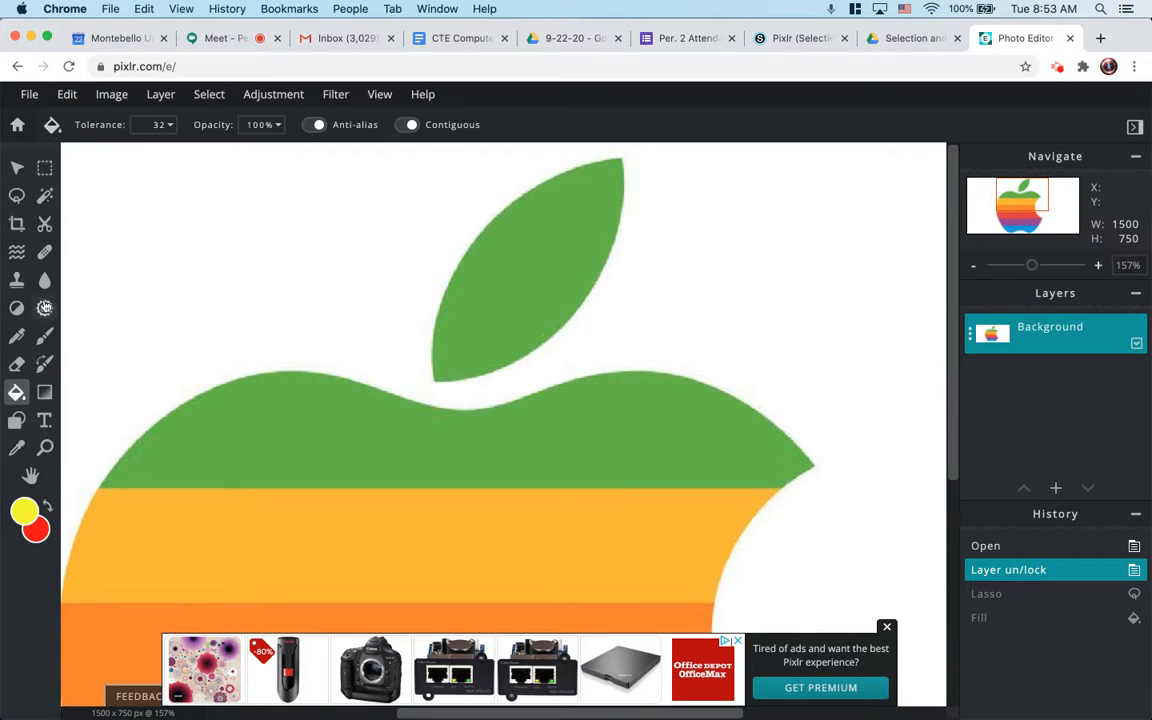
Step: Try tracing the leaf's upper curved edge with the Polygon Lasso as a selection about 154 × 181 px, and undo it
left_click(17, 195)
left_click(148, 125)
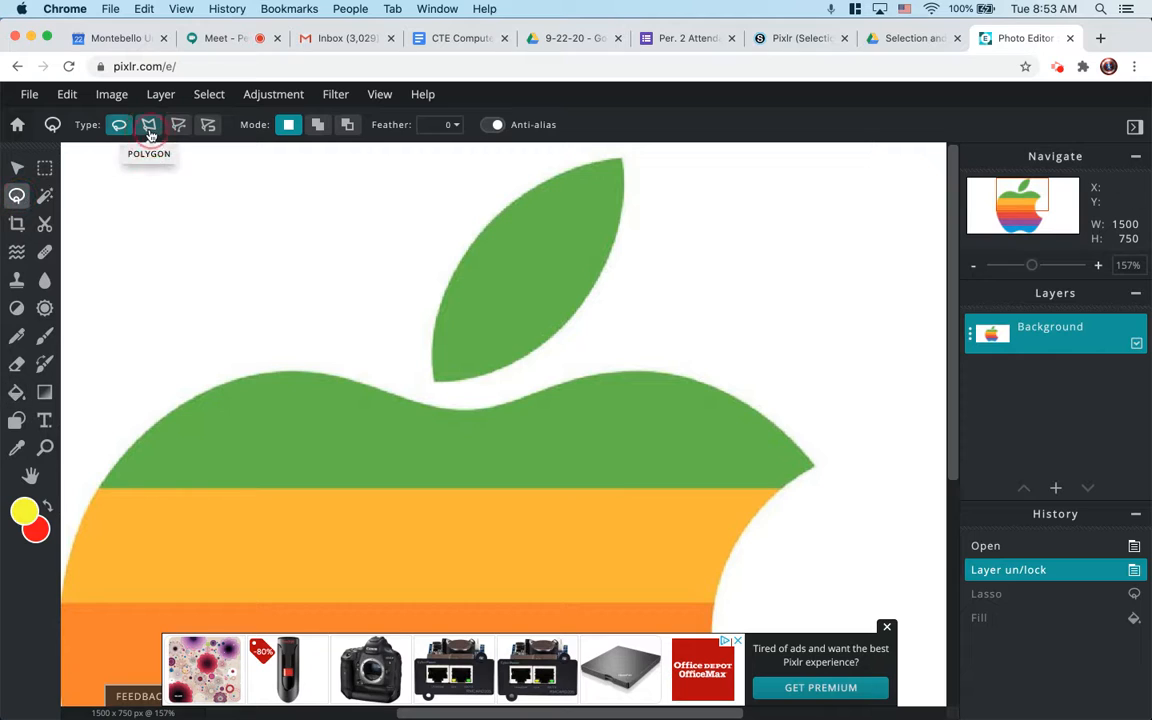
left_click(436, 380)
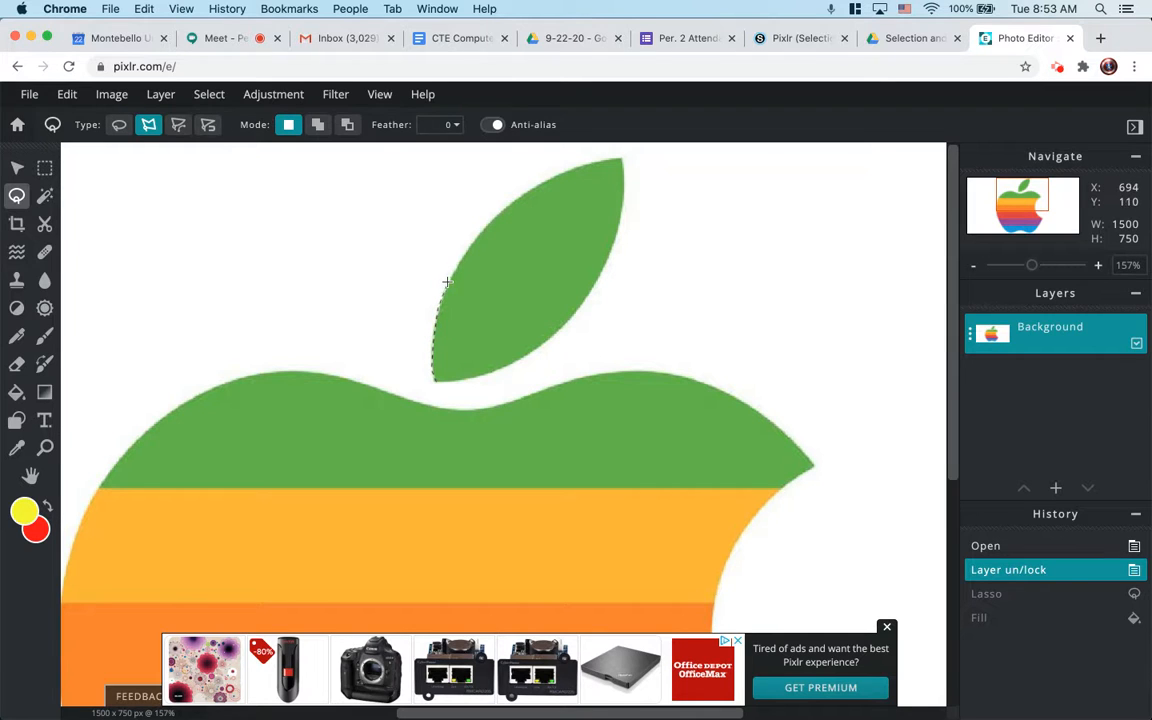
left_click(447, 282)
left_click(497, 214)
left_click(533, 186)
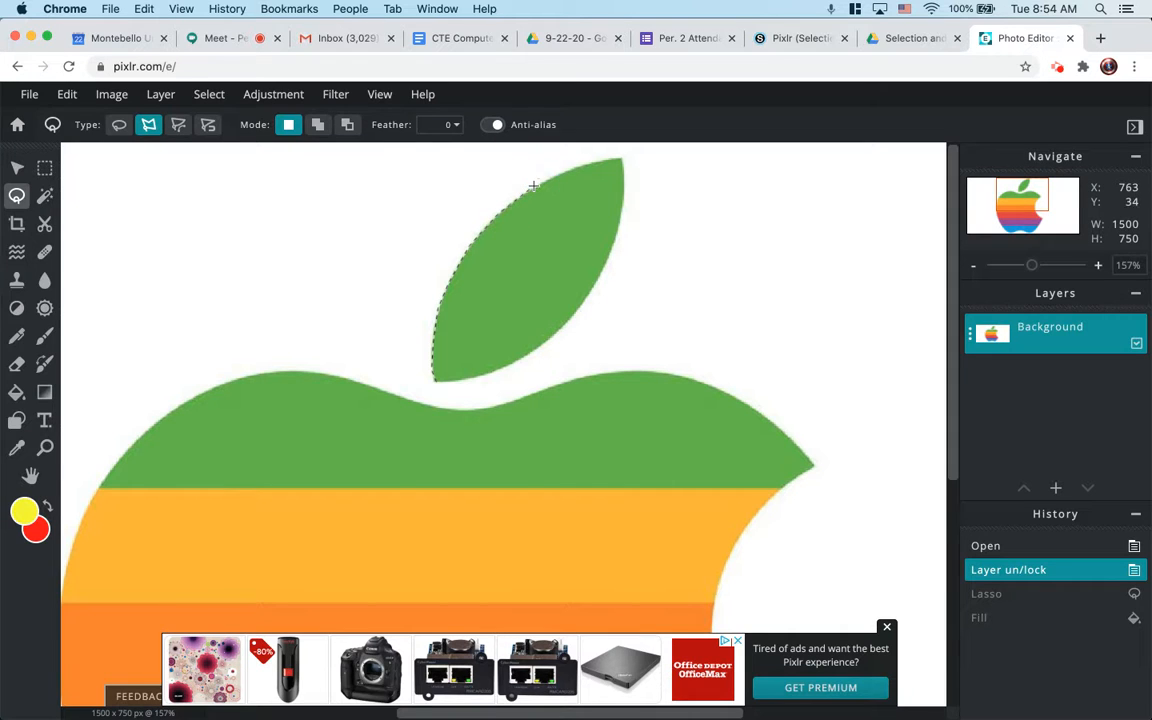
left_click(589, 161)
left_click(621, 156)
left_click(481, 247)
left_click(66, 94)
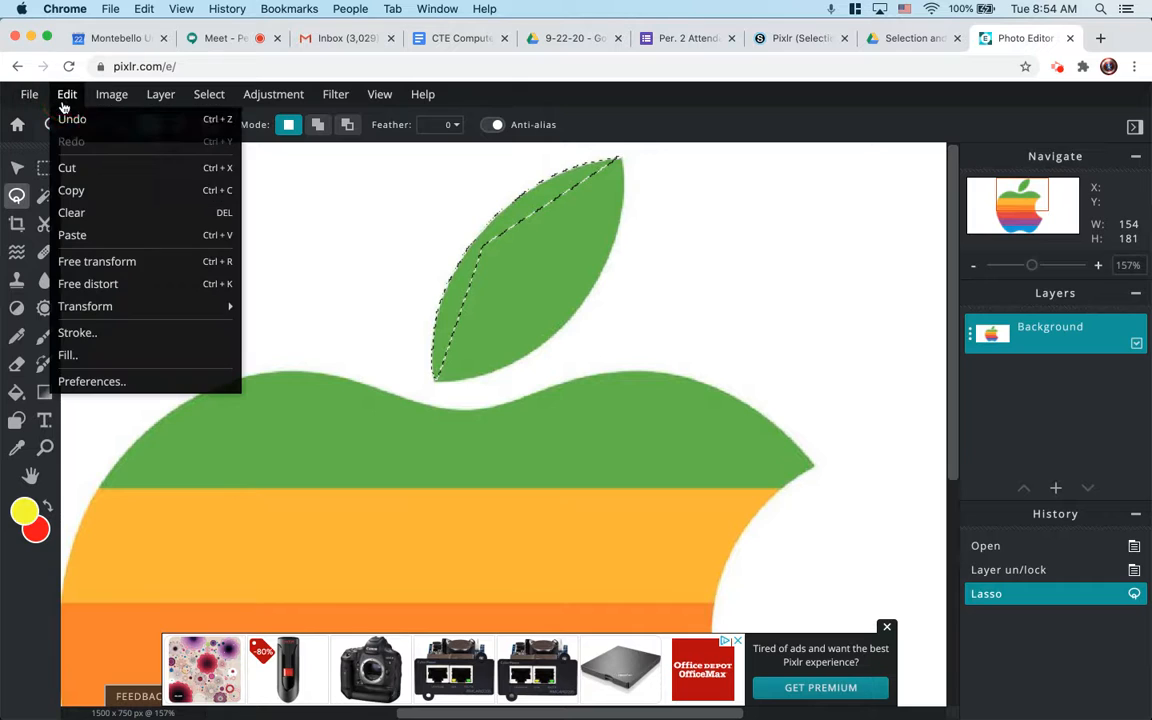
left_click(97, 121)
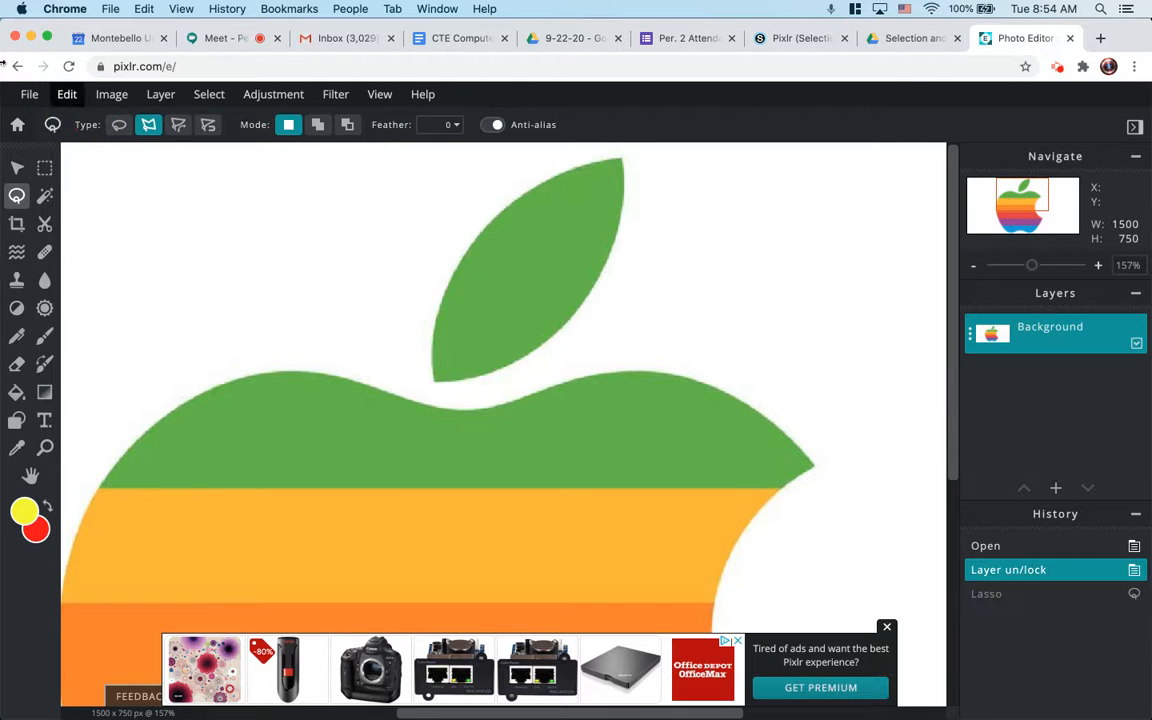
Step: Draw a curved Bezier Lasso selection about 112 × 123 px in the white area beside the leaf, and undo it
left_click(178, 125)
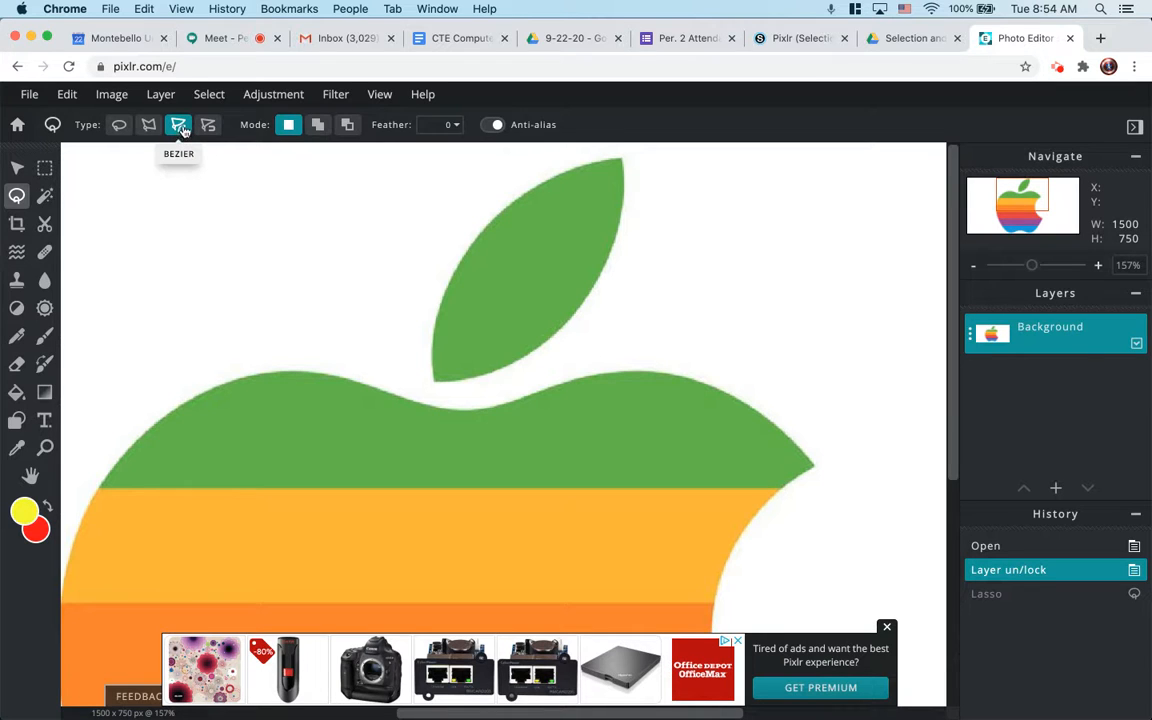
left_click(186, 125)
left_click(370, 195)
mouse_move(391, 220)
left_mouse_down()
mouse_move(358, 268)
mouse_move(371, 288)
left_mouse_up()
mouse_move(191, 195)
left_mouse_down()
mouse_move(278, 170)
mouse_move(208, 152)
mouse_move(400, 193)
mouse_move(361, 277)
left_mouse_up()
left_click_drag(461, 297, 357, 231)
mouse_move(226, 172)
left_mouse_down()
mouse_move(248, 133)
mouse_move(304, 160)
mouse_move(307, 198)
left_mouse_up()
left_click(278, 172)
mouse_move(480, 189)
left_mouse_down()
mouse_move(365, 198)
mouse_move(321, 267)
left_mouse_up()
left_click(322, 269)
mouse_move(287, 262)
left_mouse_down()
mouse_move(434, 365)
mouse_move(424, 368)
left_mouse_up()
left_click(285, 243)
left_click(283, 241)
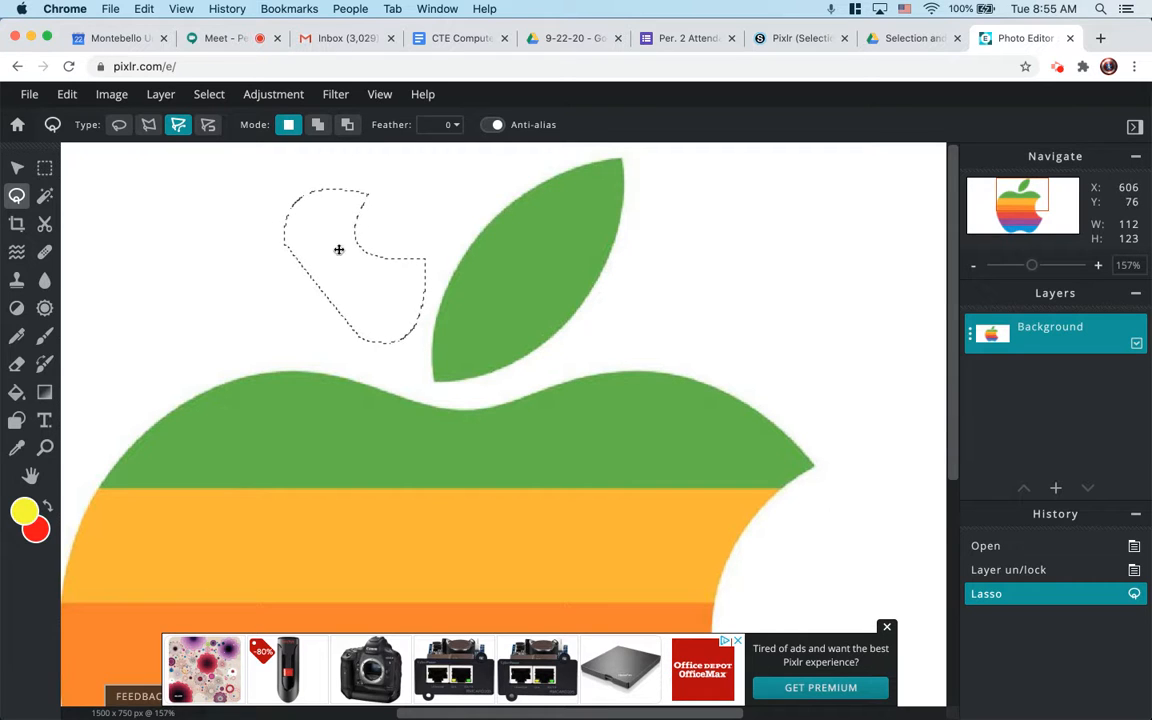
left_click(67, 94)
left_click(69, 116)
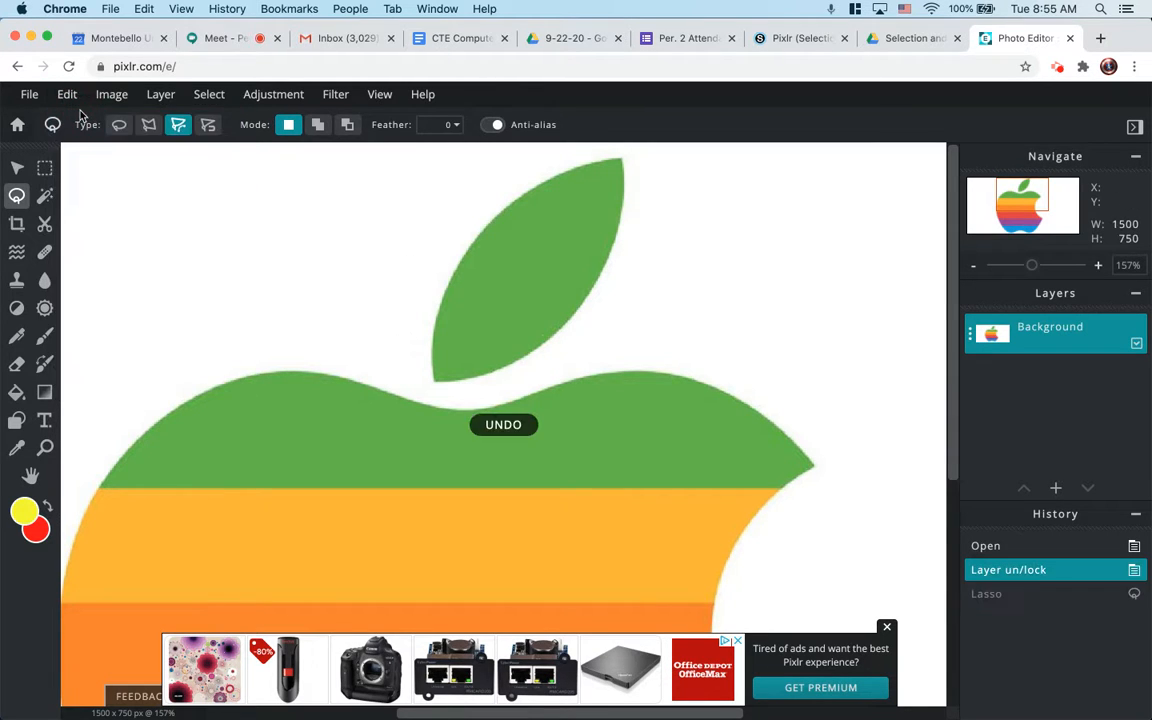
Step: Outline the green leaf with a Magnetic Lasso selection about 153 × 178 px, undo it, and return to the Polygon type
left_click(209, 126)
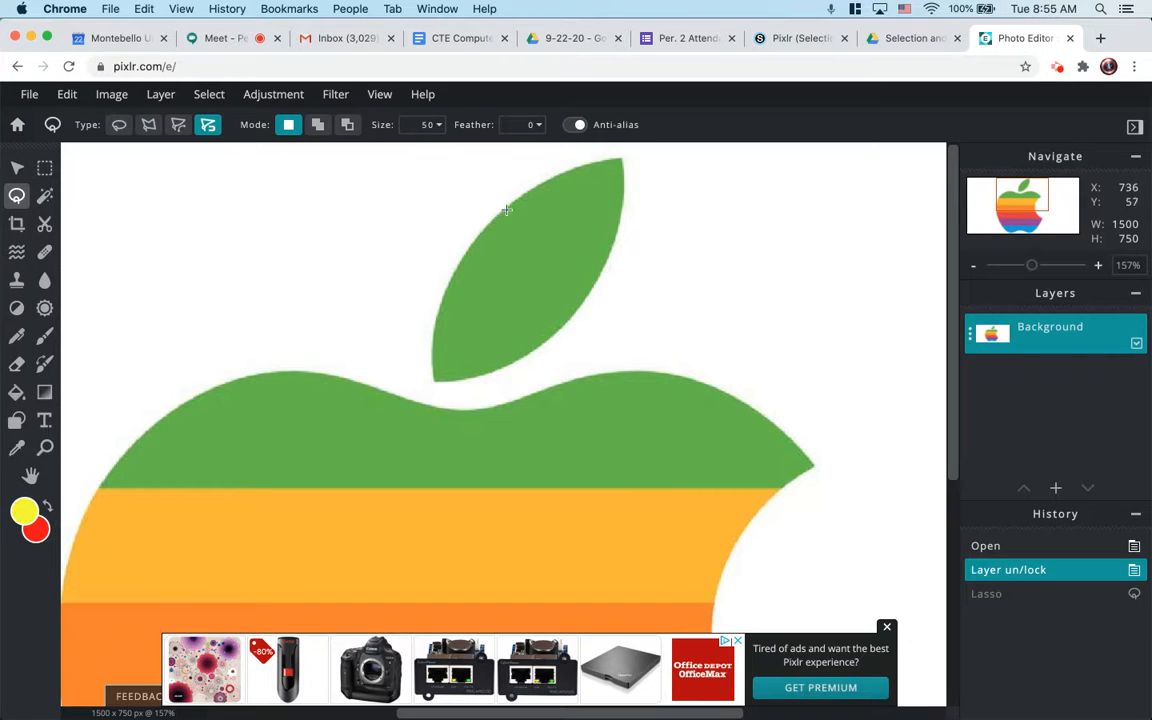
left_click(433, 381)
left_click(433, 380)
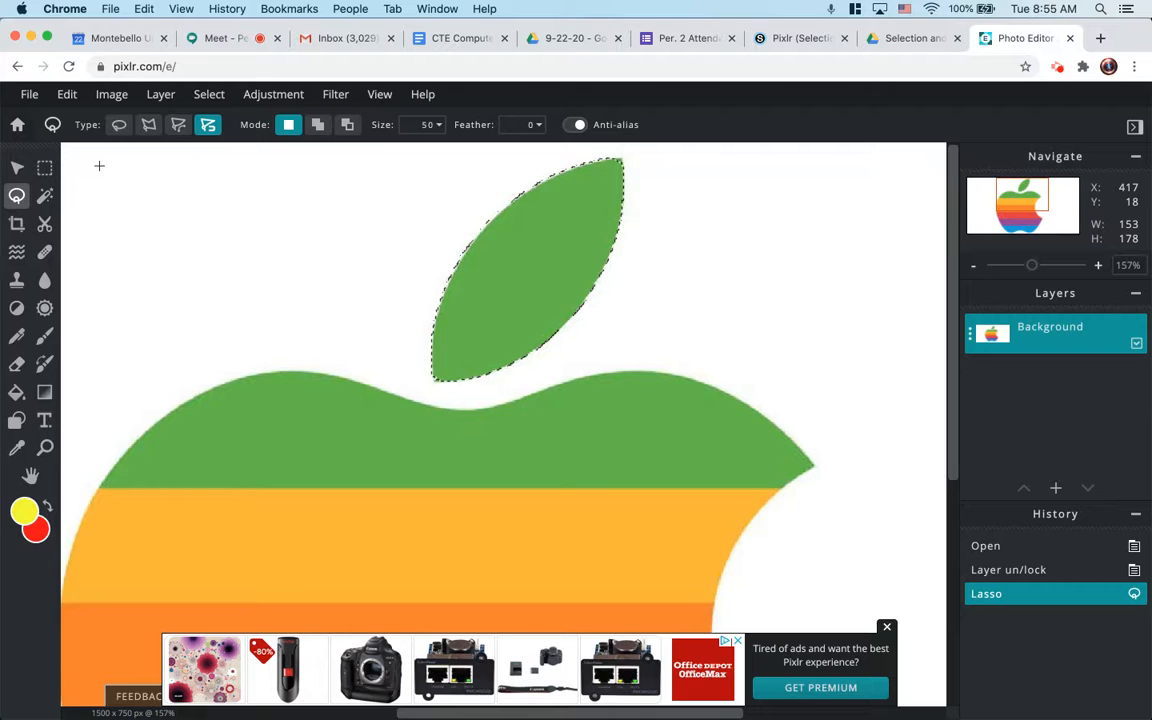
key("super+z")
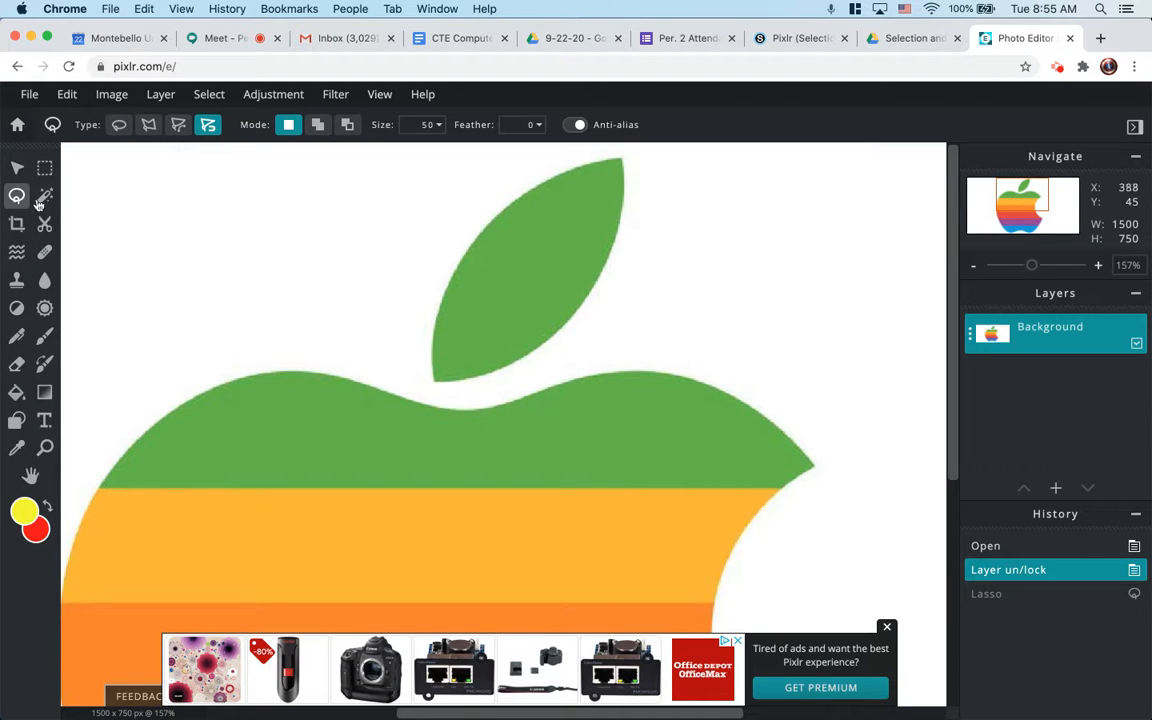
left_click(150, 132)
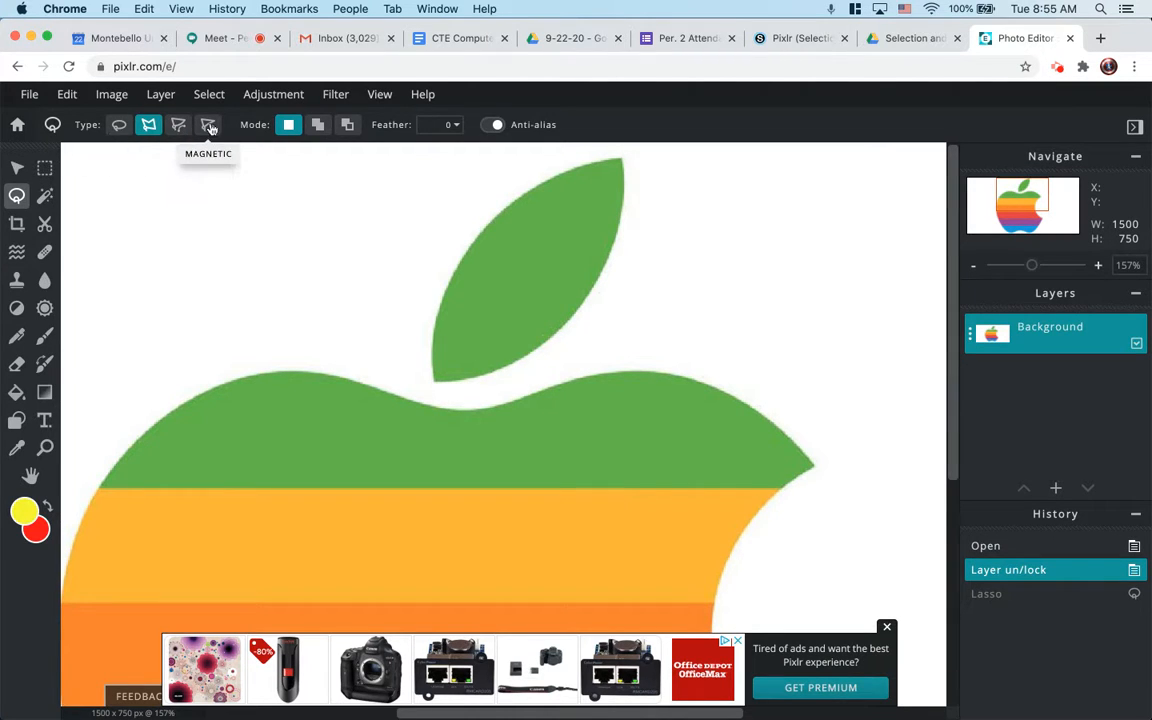
Step: Select the green leaf with the Wand at tolerance 32, fill it with yellow, and clear the selection
left_click(44, 198)
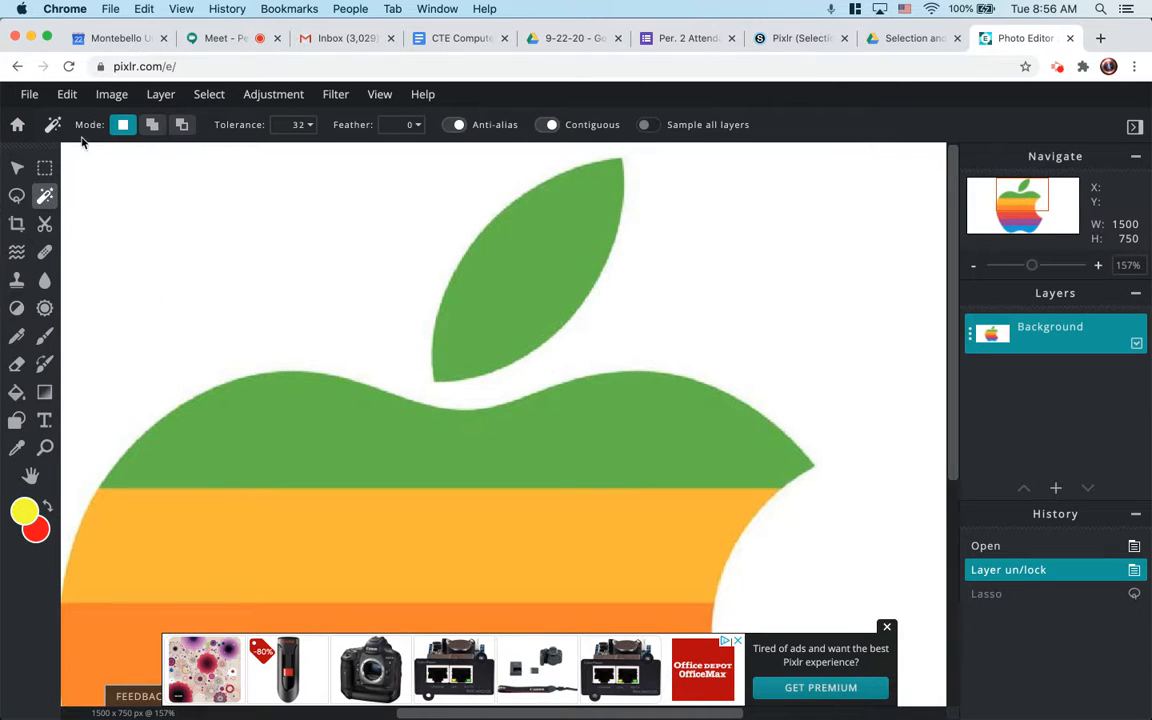
left_click(511, 261)
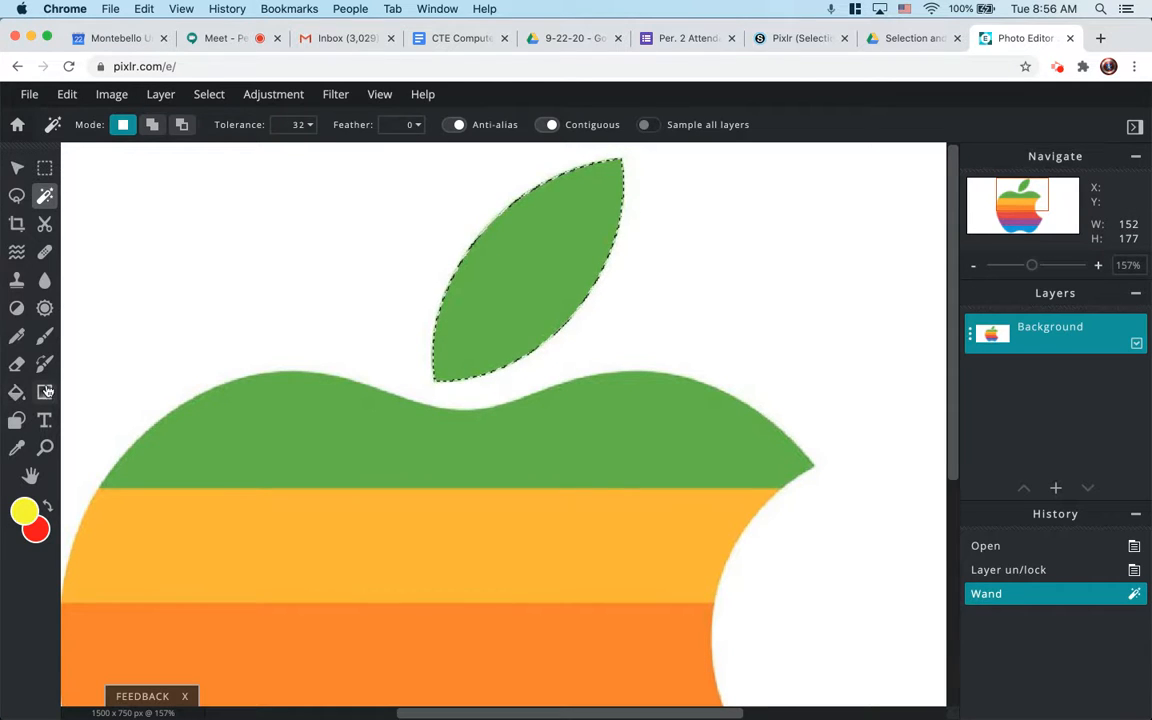
left_click(16, 392)
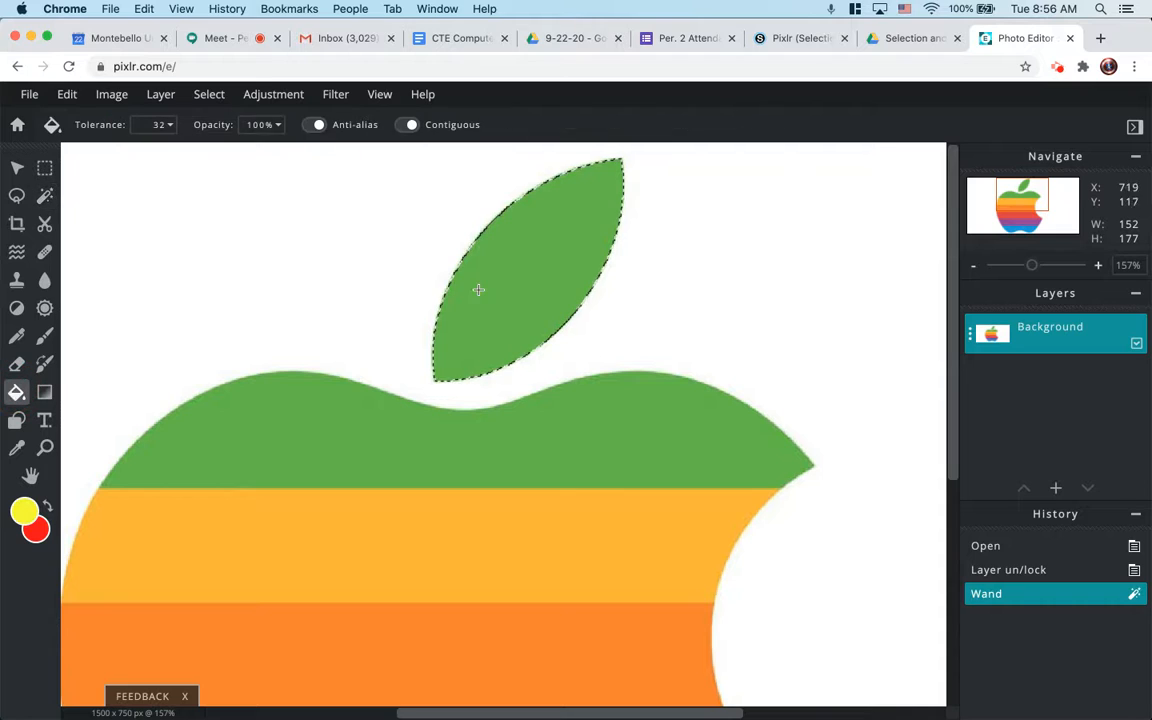
left_click(530, 261)
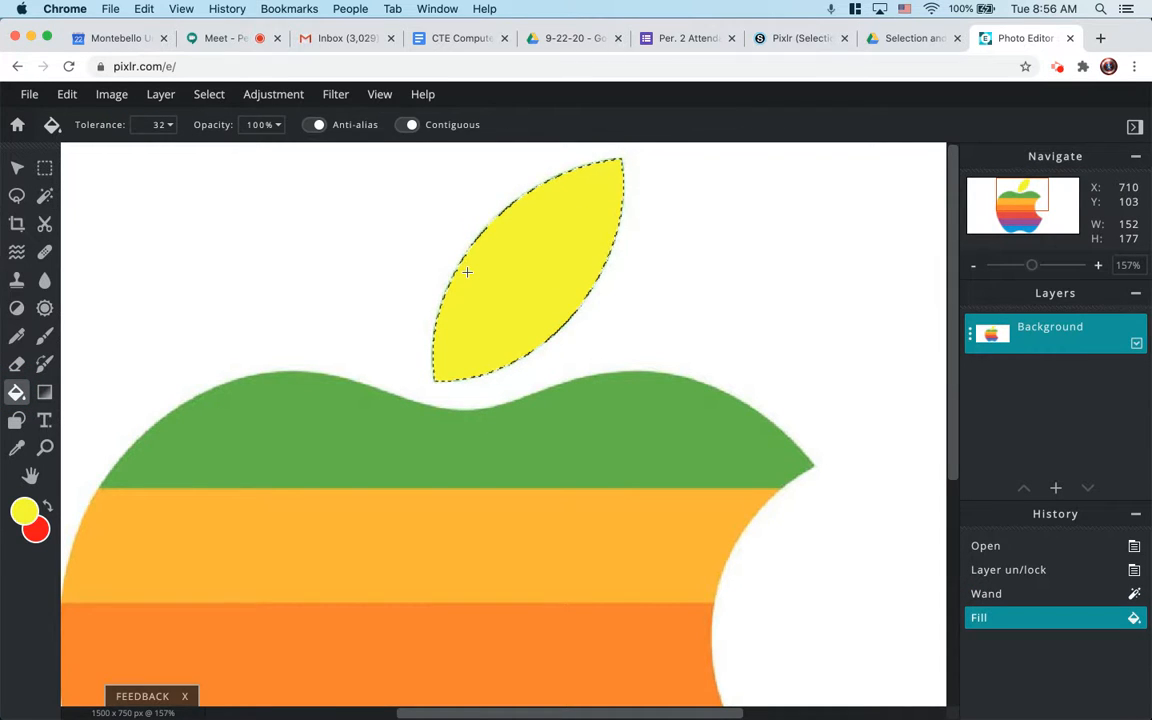
key("super+d")
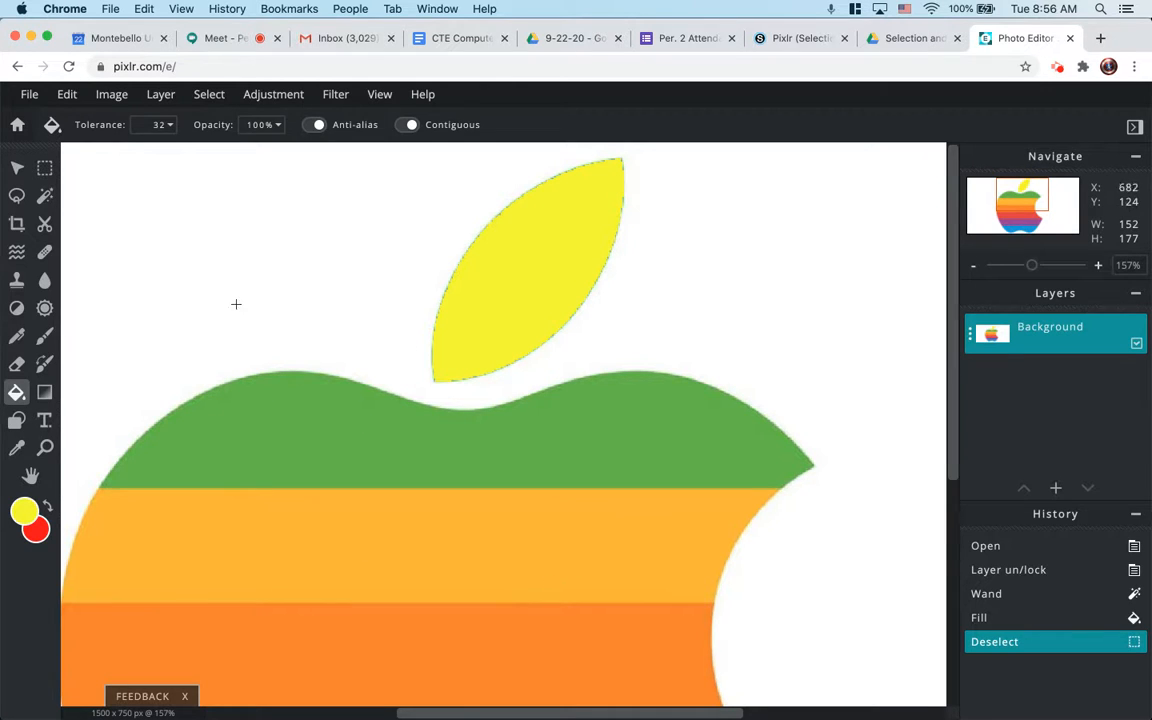
Step: Select the yellow-orange stripe with the Wand and fill it with red by swapping the foreground and background colors
left_click(44, 195)
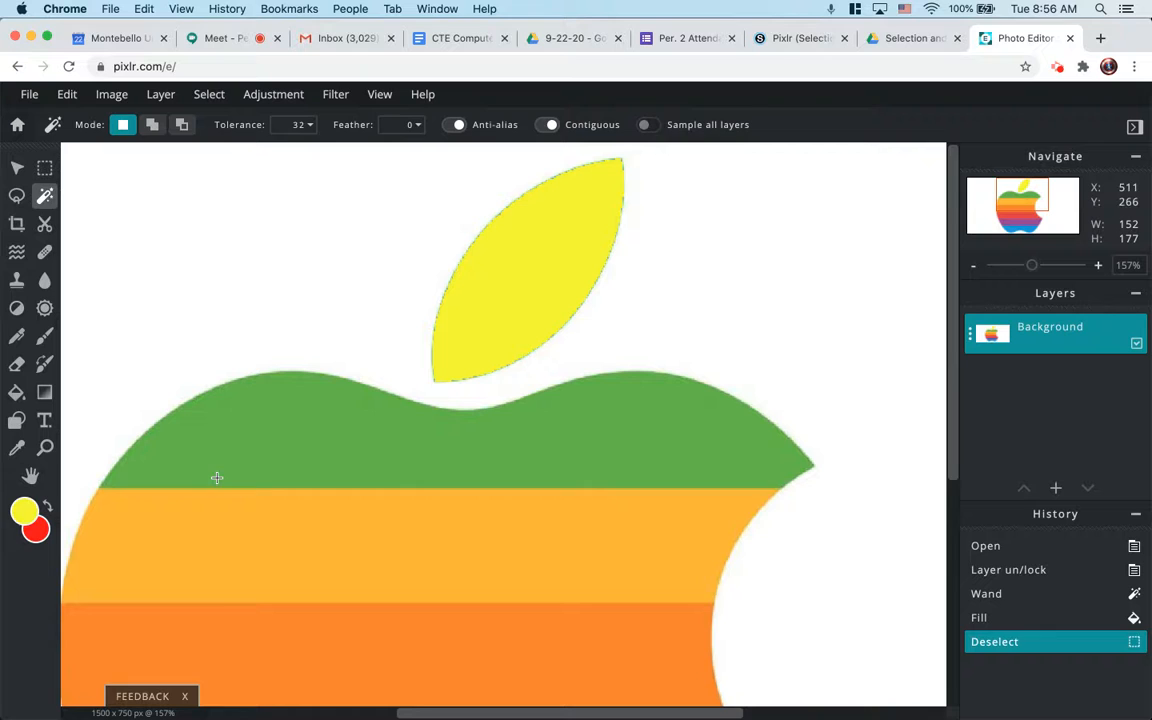
left_click(248, 533)
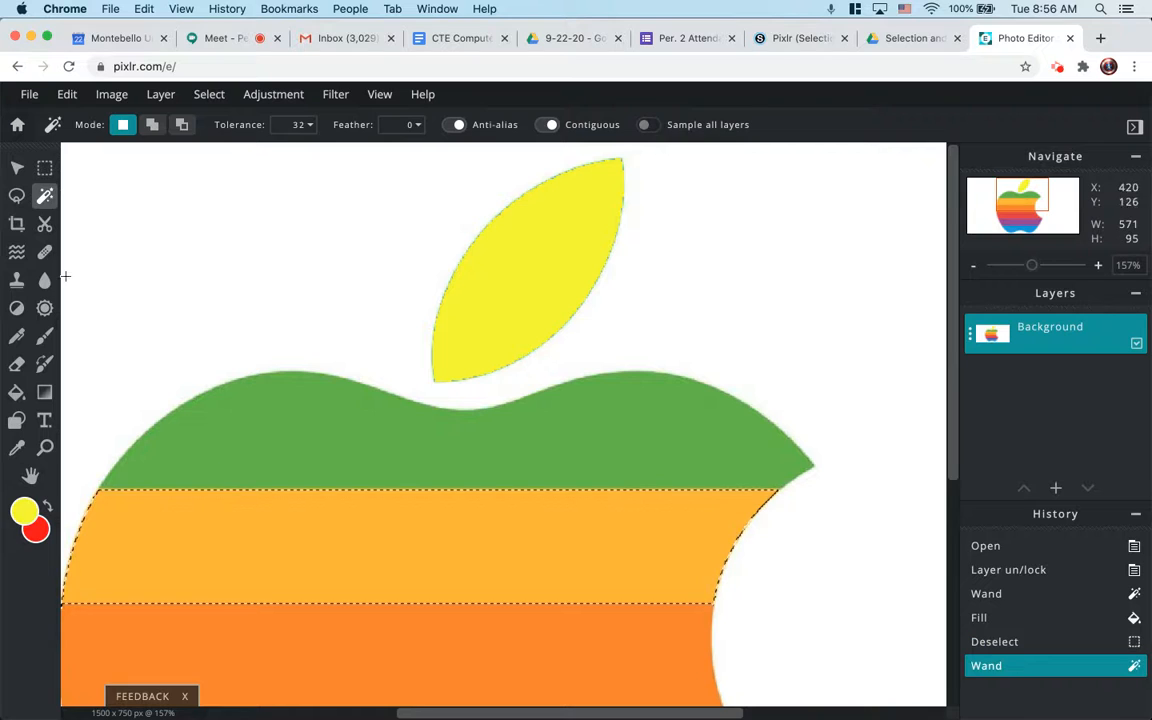
left_click(48, 502)
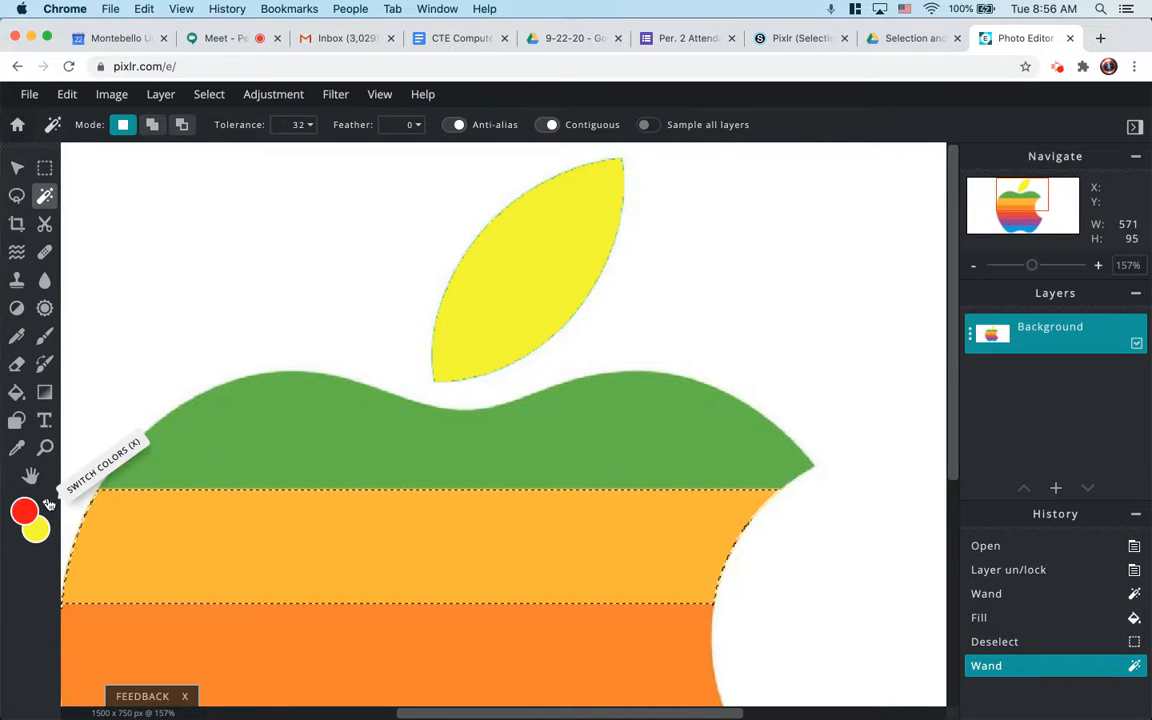
left_click(16, 392)
left_click(358, 541)
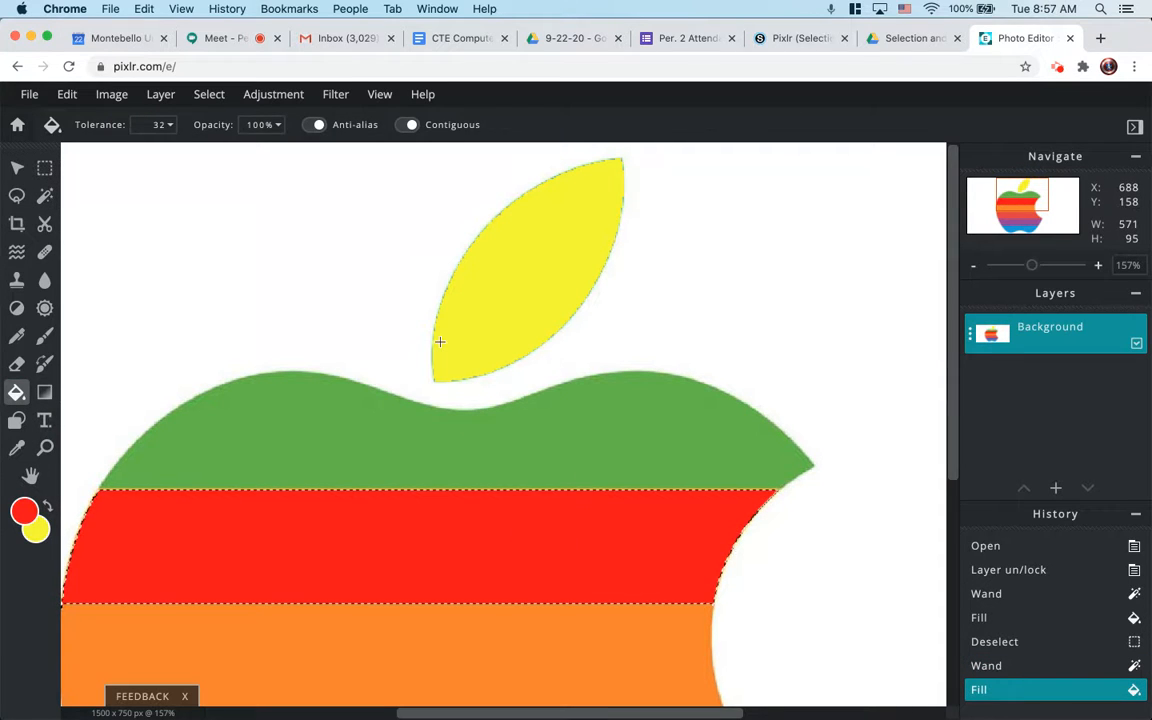
Step: Clear the selection around the red-filled stripe
key("super+d")
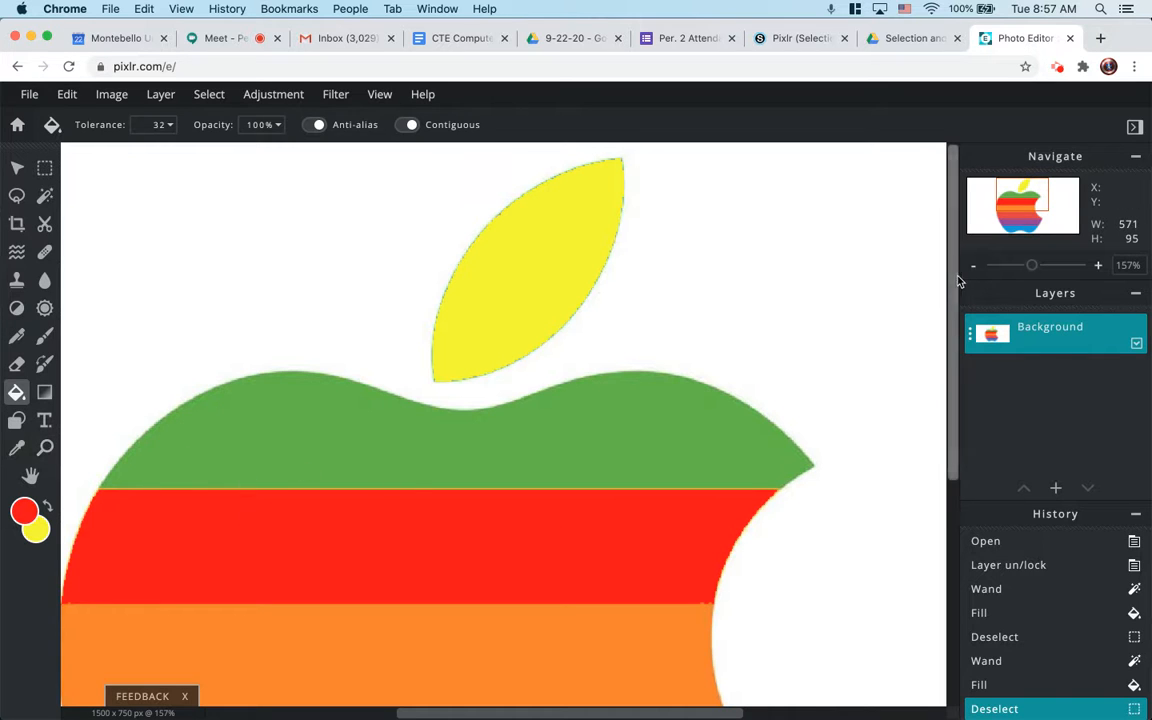
mouse_move(1036, 268)
left_mouse_down()
mouse_move(1021, 273)
mouse_move(1032, 266)
left_mouse_up()
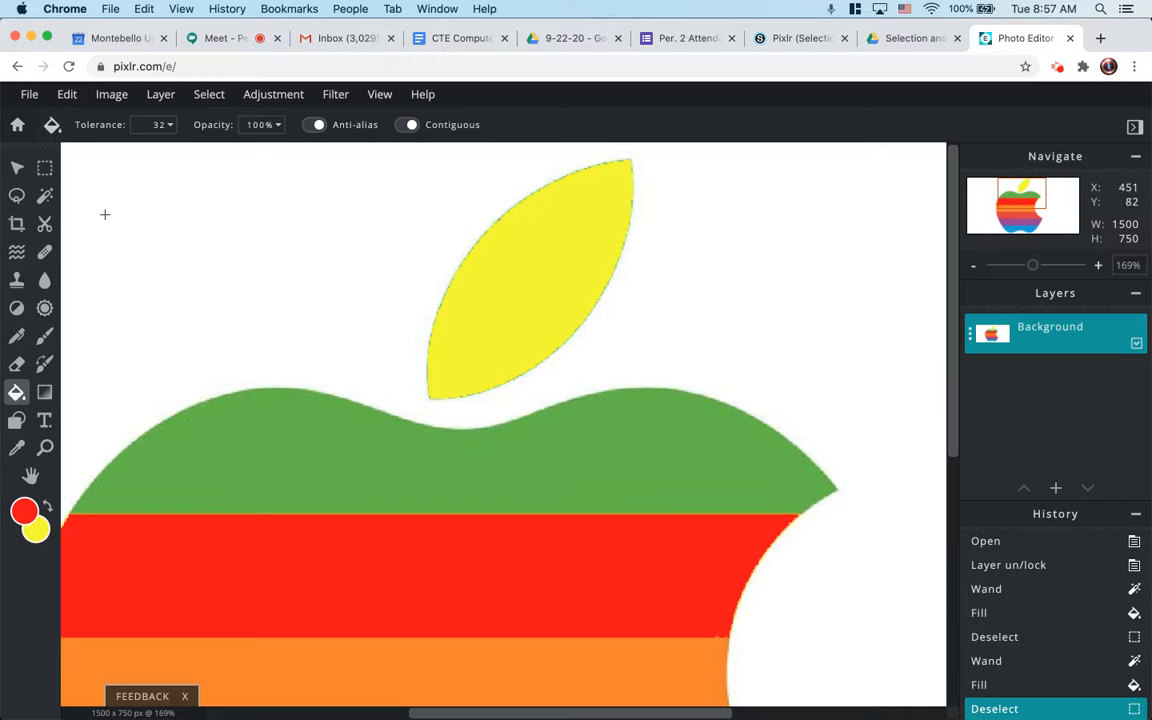
left_click(45, 195)
left_click(291, 438)
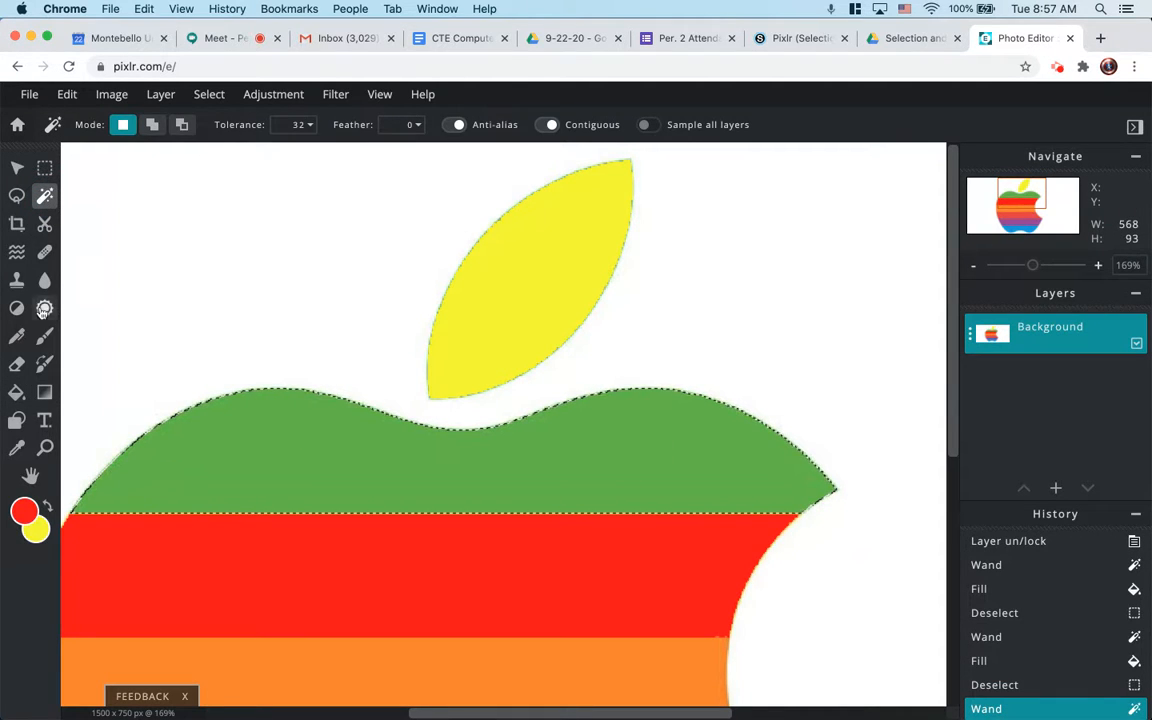
left_click(17, 393)
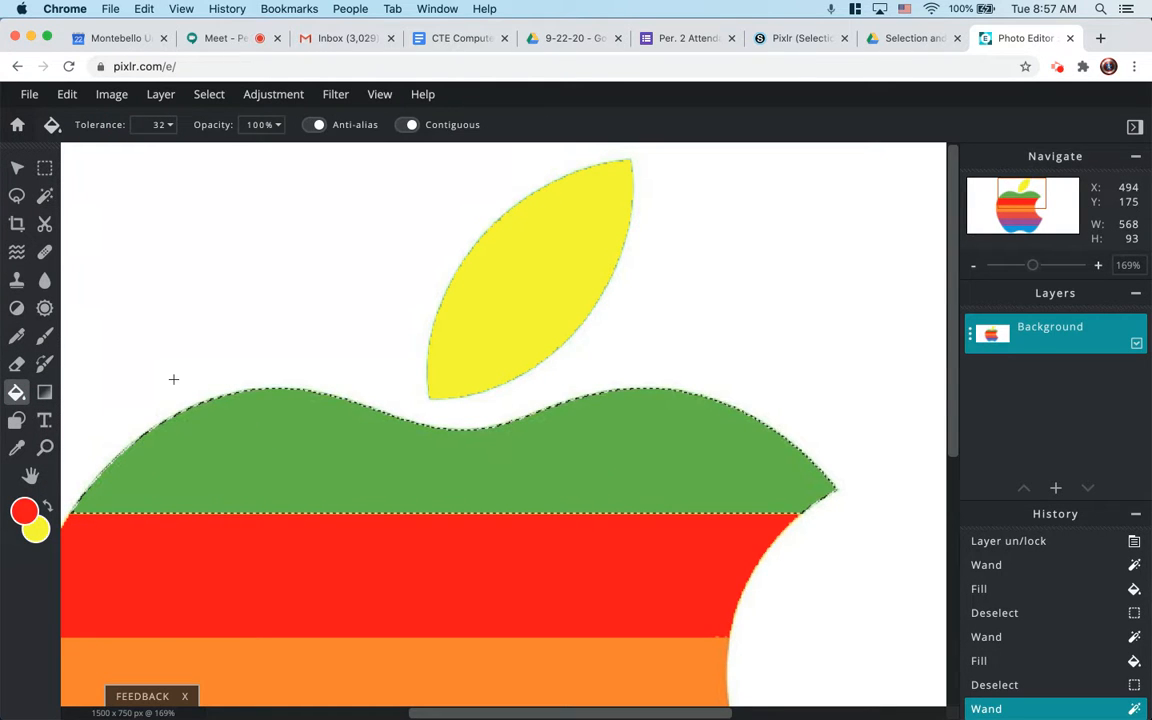
key("super+d")
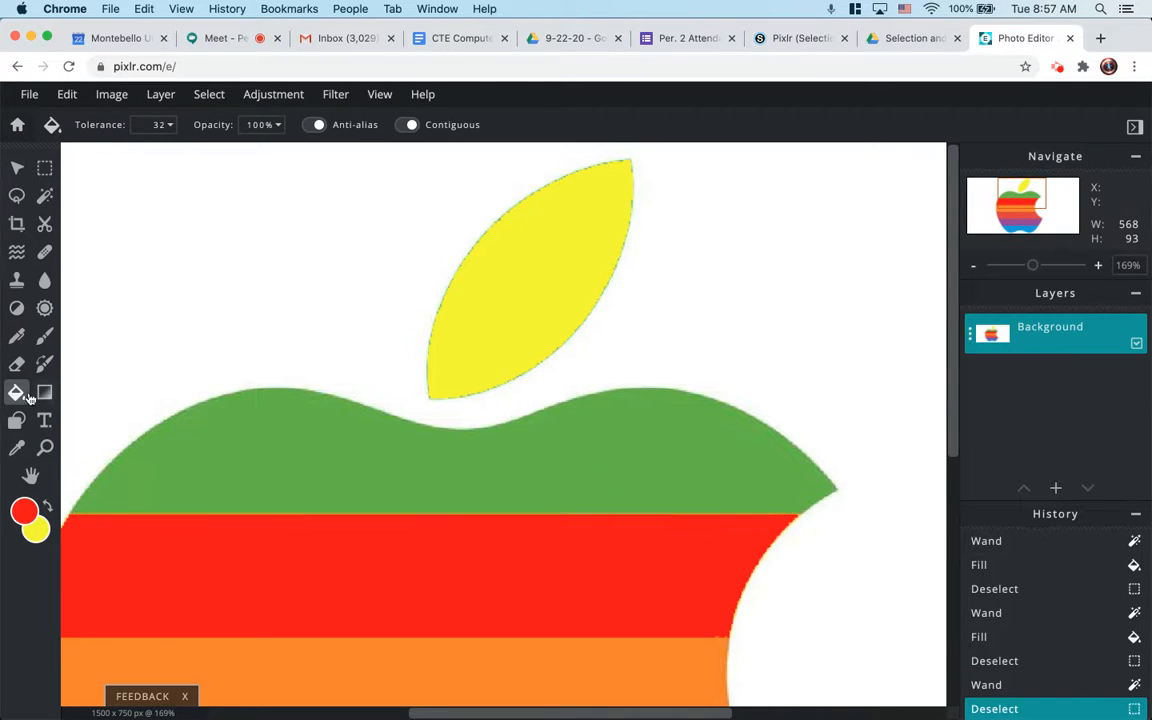
Step: Swap the foreground and background colors, set the foreground to pink #FF0080, and fill the apple's green top stripe with it
left_click(42, 506)
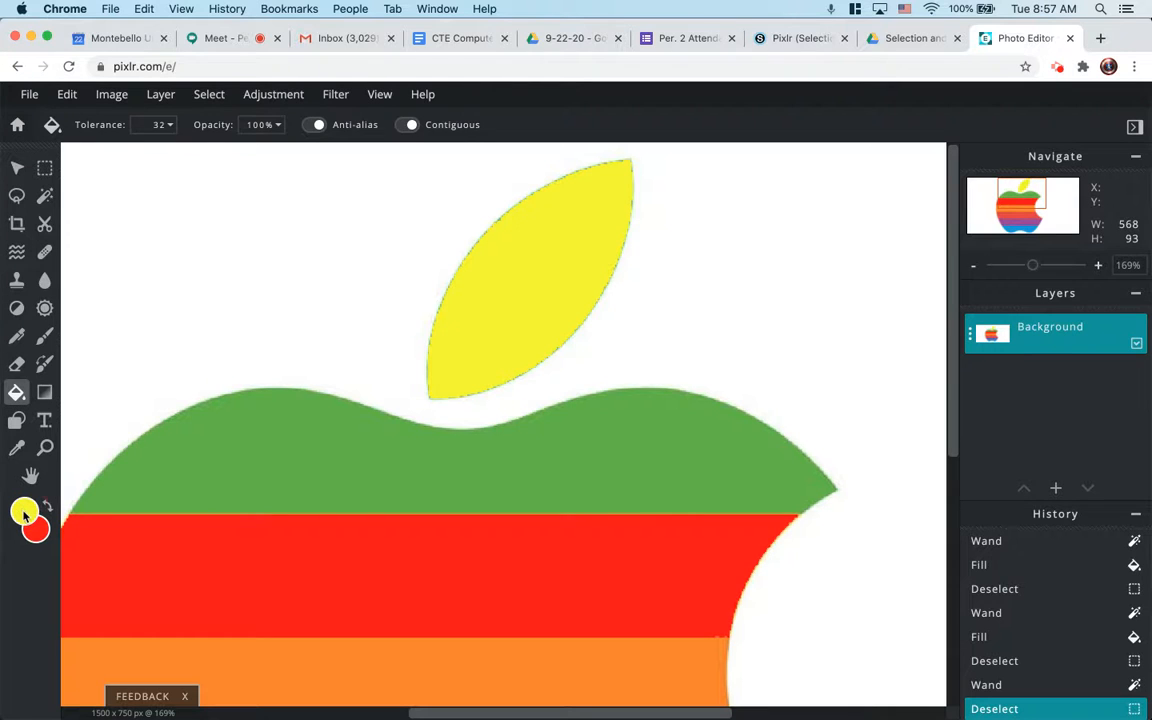
left_click(25, 510)
left_click(616, 316)
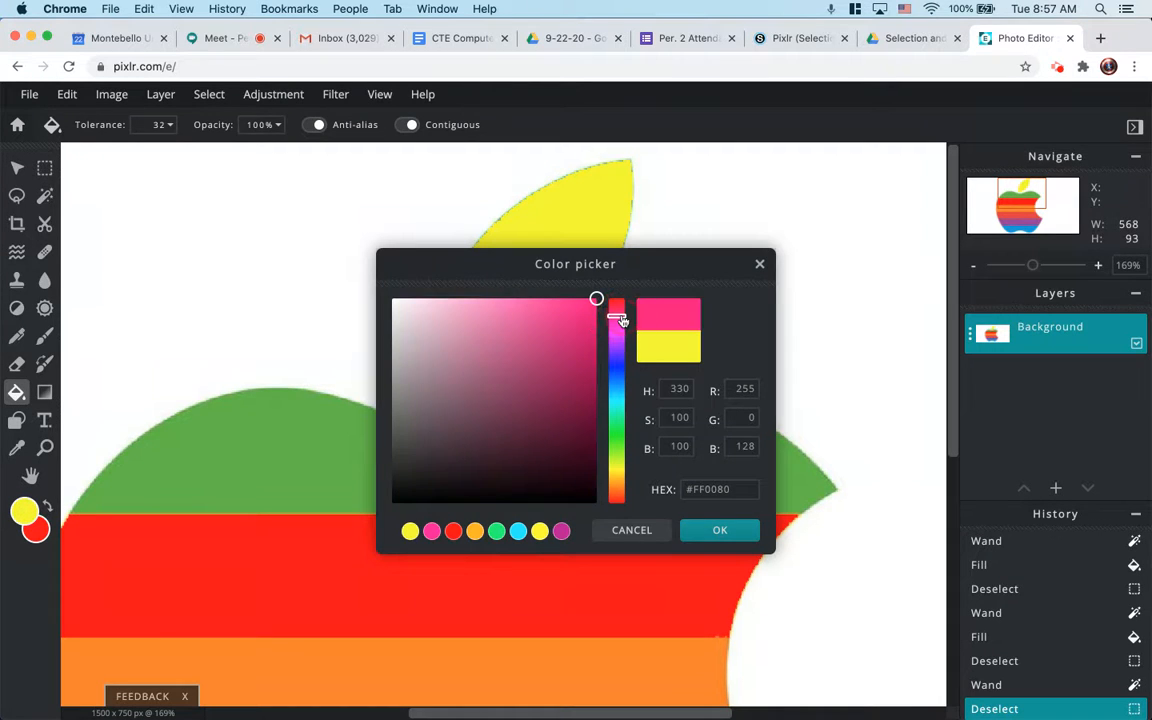
left_click(720, 530)
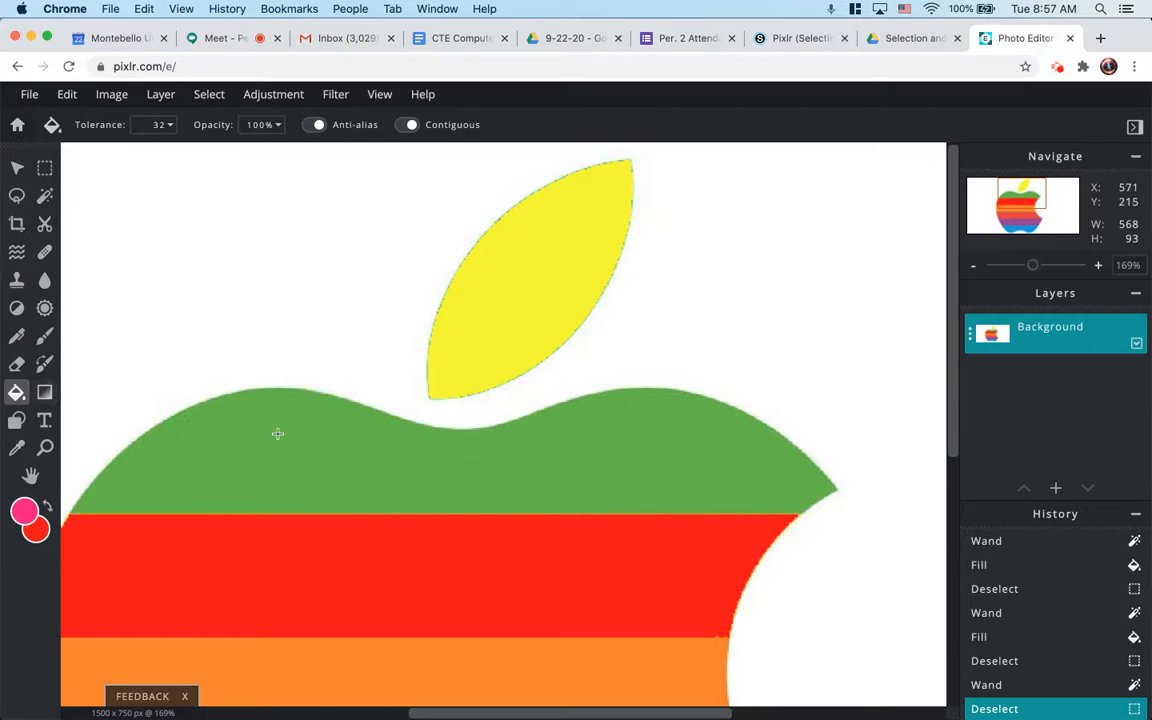
left_click(628, 441)
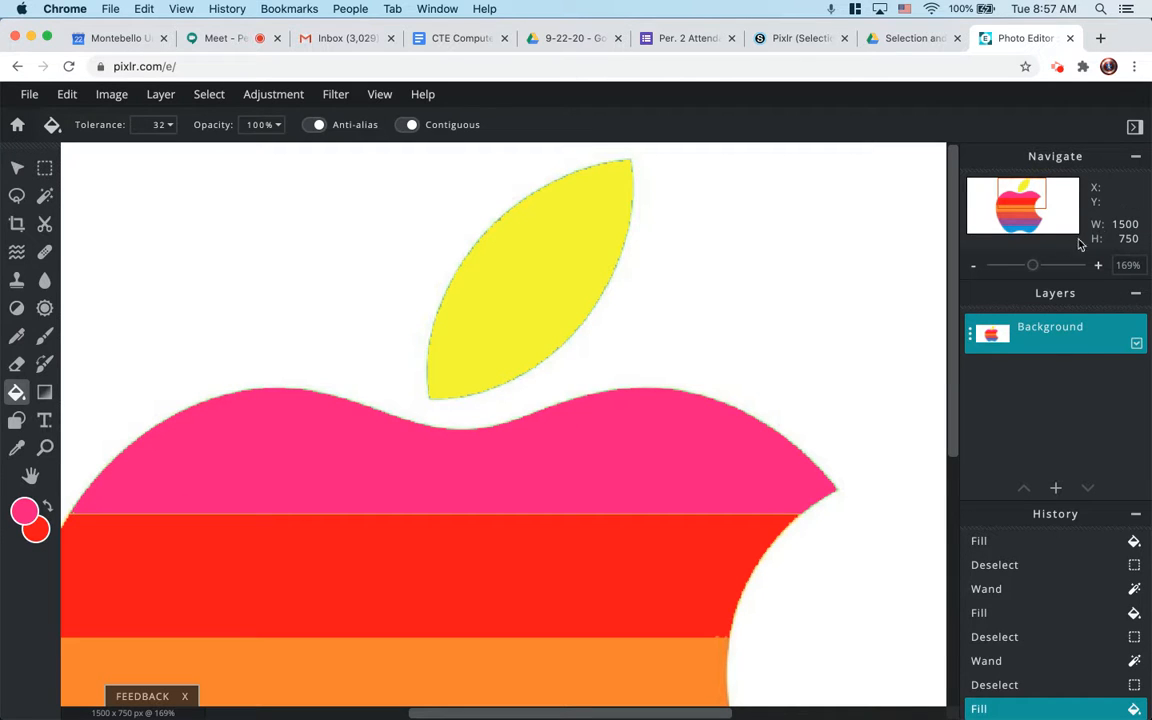
left_click_drag(1033, 269, 1020, 270)
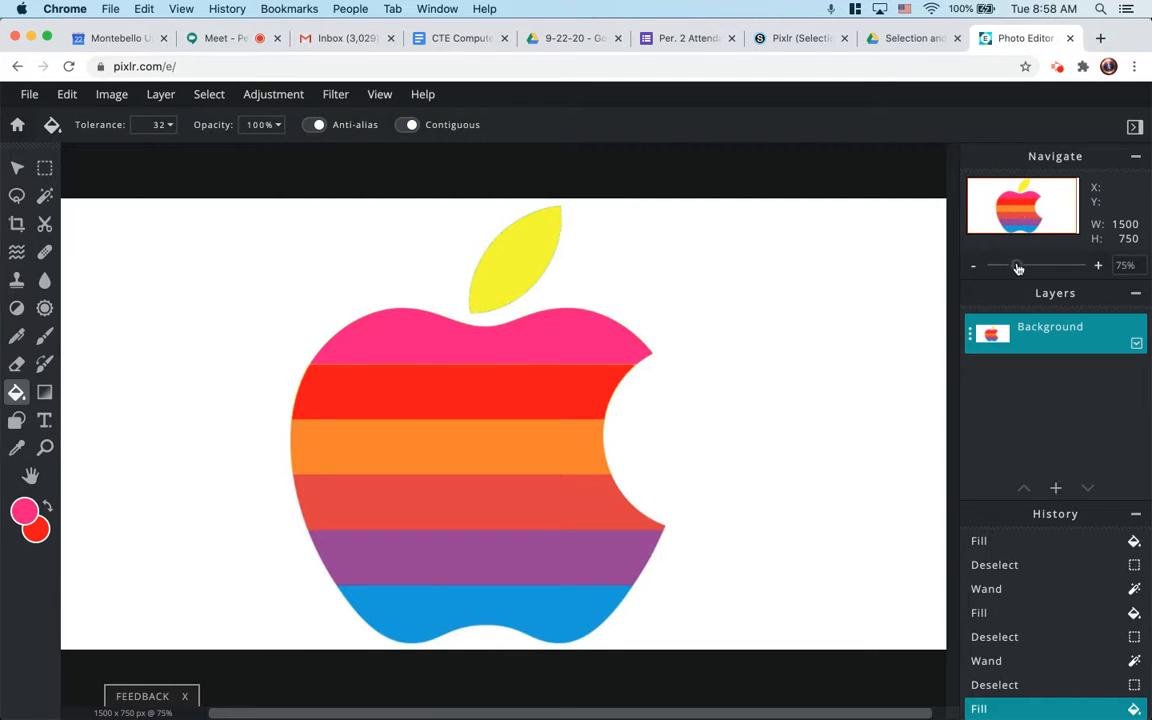
mouse_move(1018, 268)
left_mouse_down()
mouse_move(1008, 266)
mouse_move(1018, 270)
left_mouse_up()
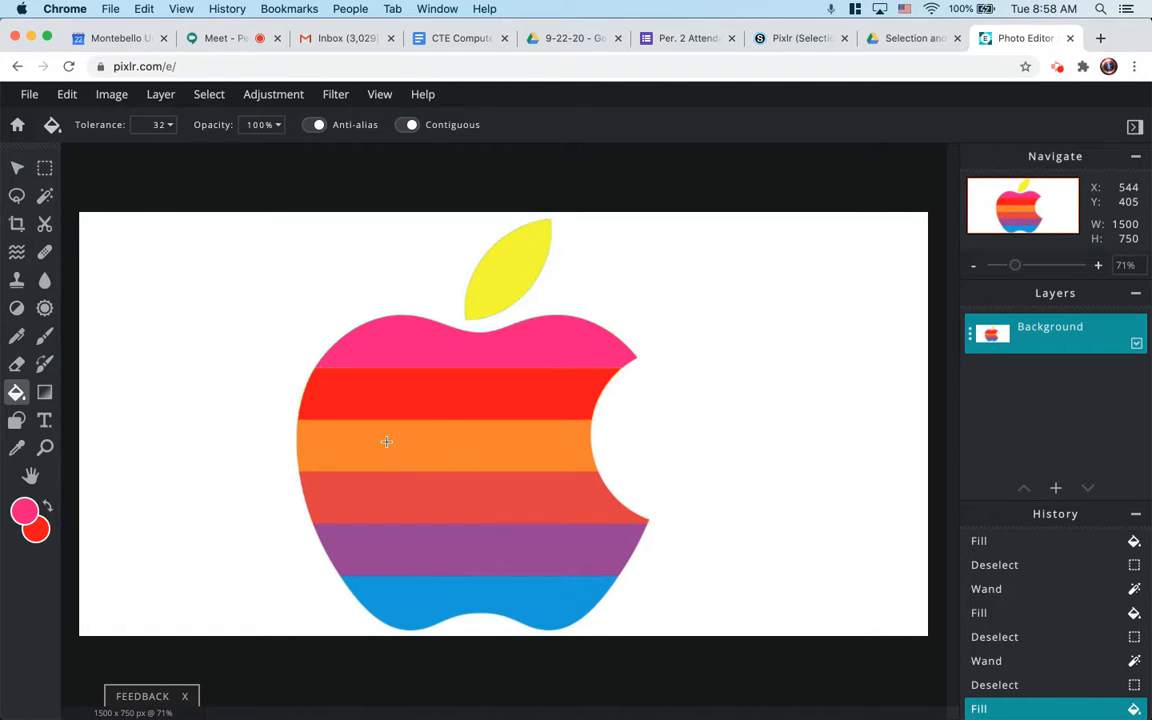
Step: Look through the logo images in the Selection and Color Change 1 folder in Google Drive, and return to Pixlr
left_click(805, 38)
left_click(880, 39)
scroll(325, 473, "down", 2)
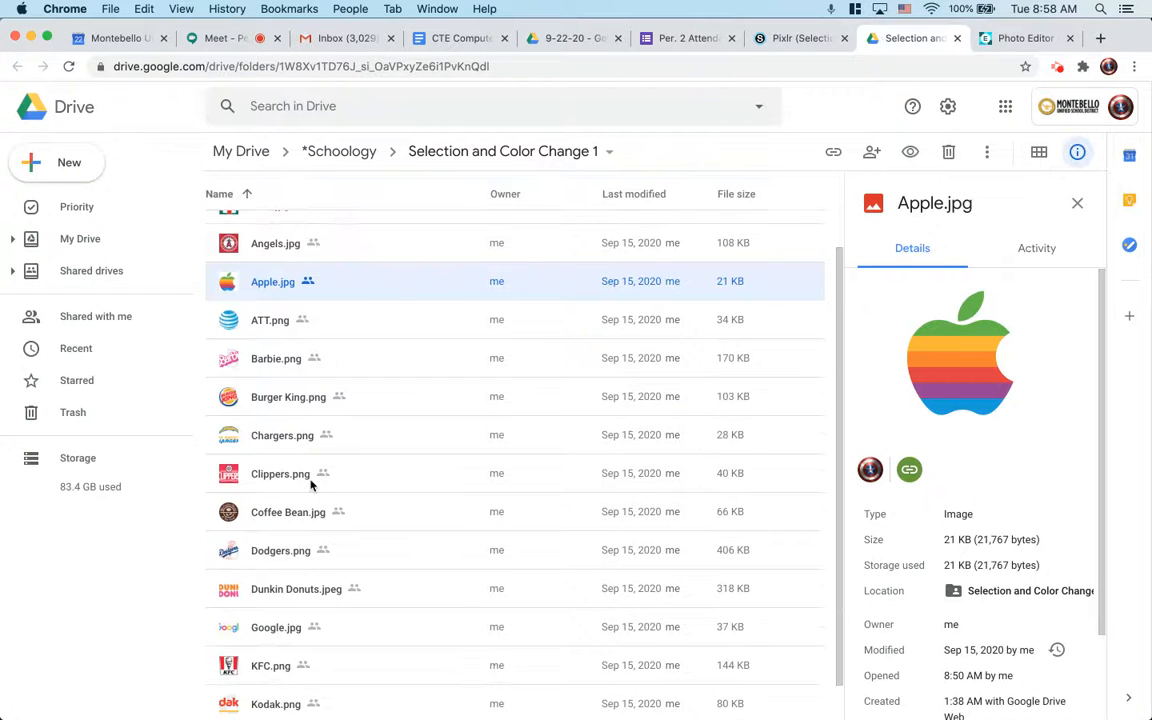
scroll(315, 490, "down", 1)
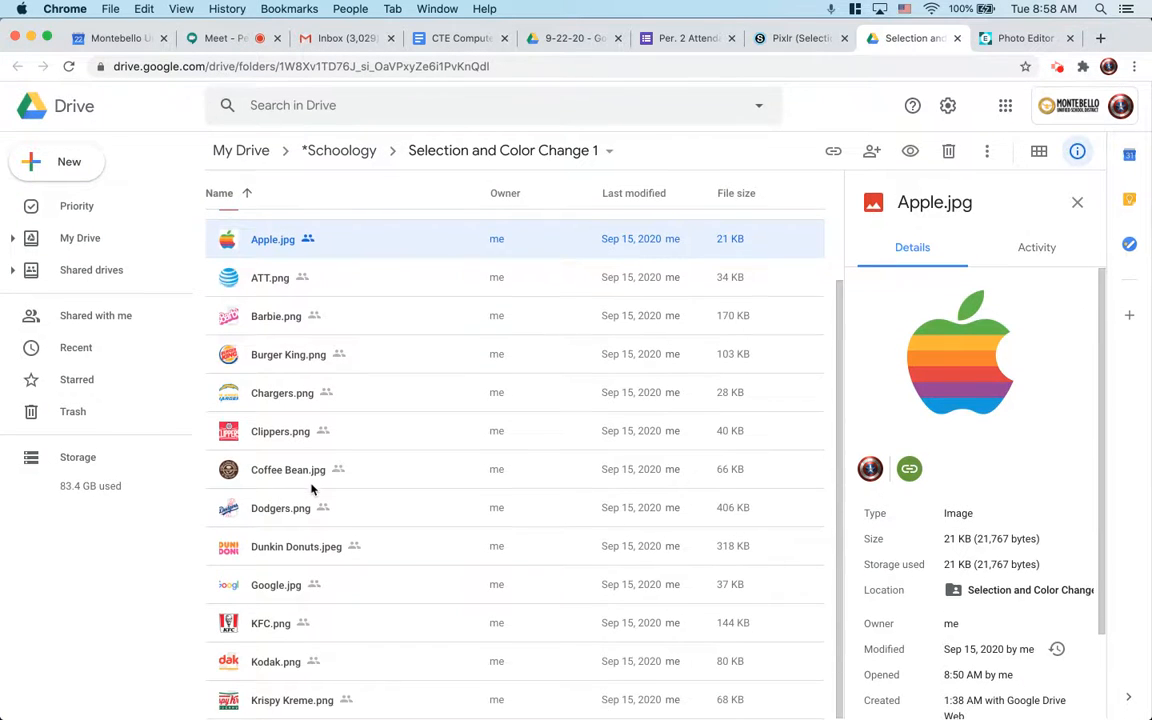
left_click(1010, 38)
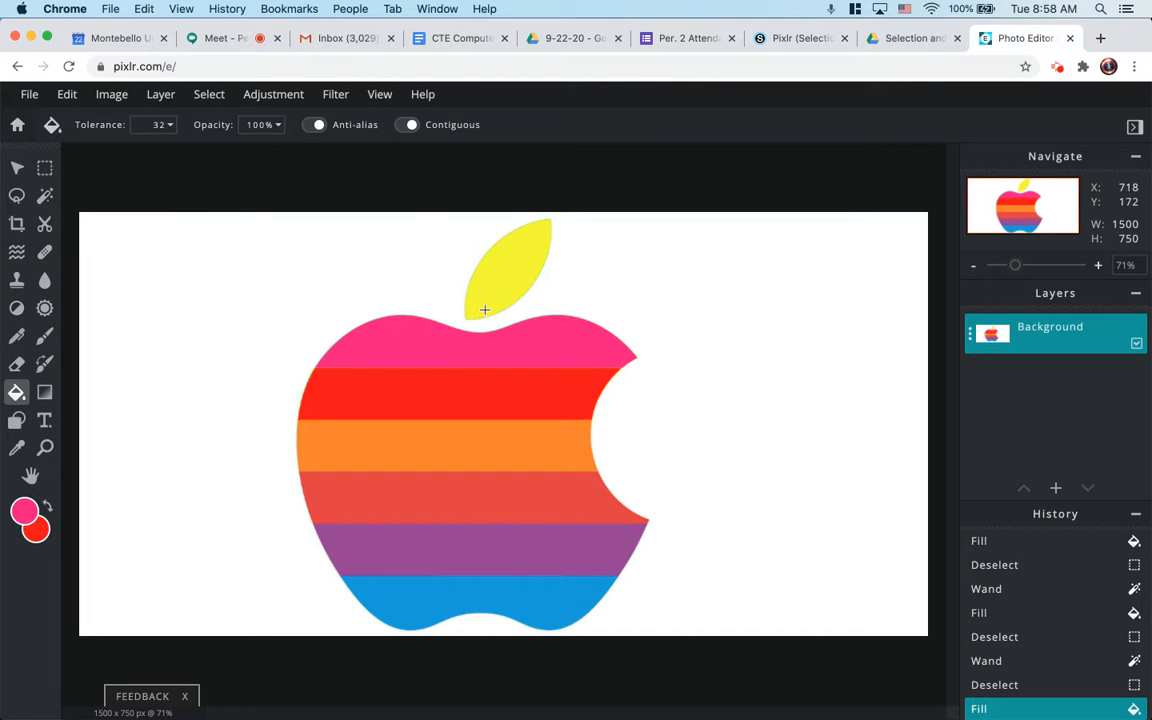
left_click(910, 39)
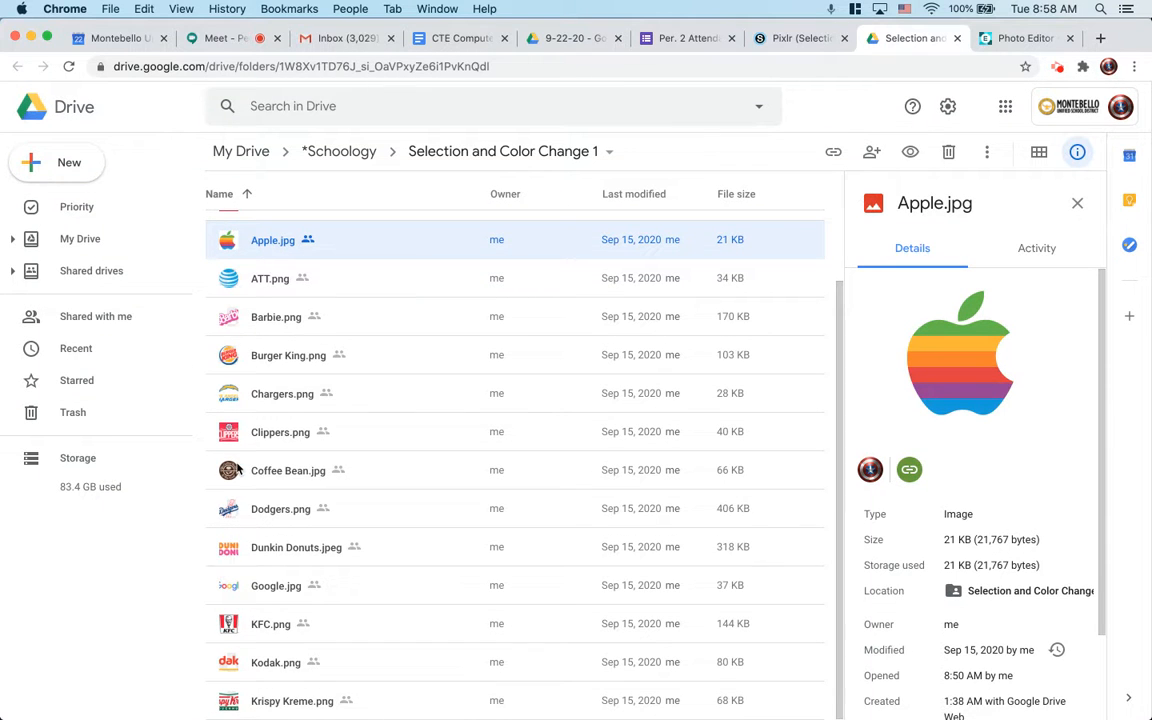
scroll(237, 470, "up", 2)
scroll(237, 470, "down", 2)
scroll(237, 470, "up", 3)
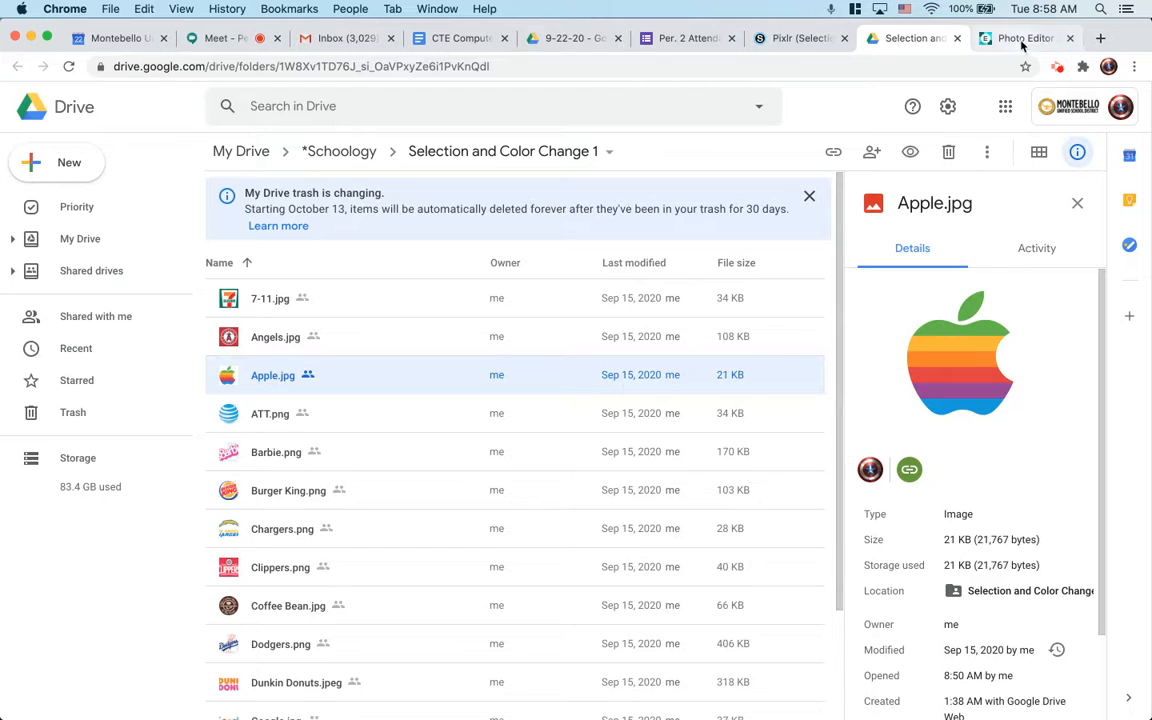
left_click(1021, 44)
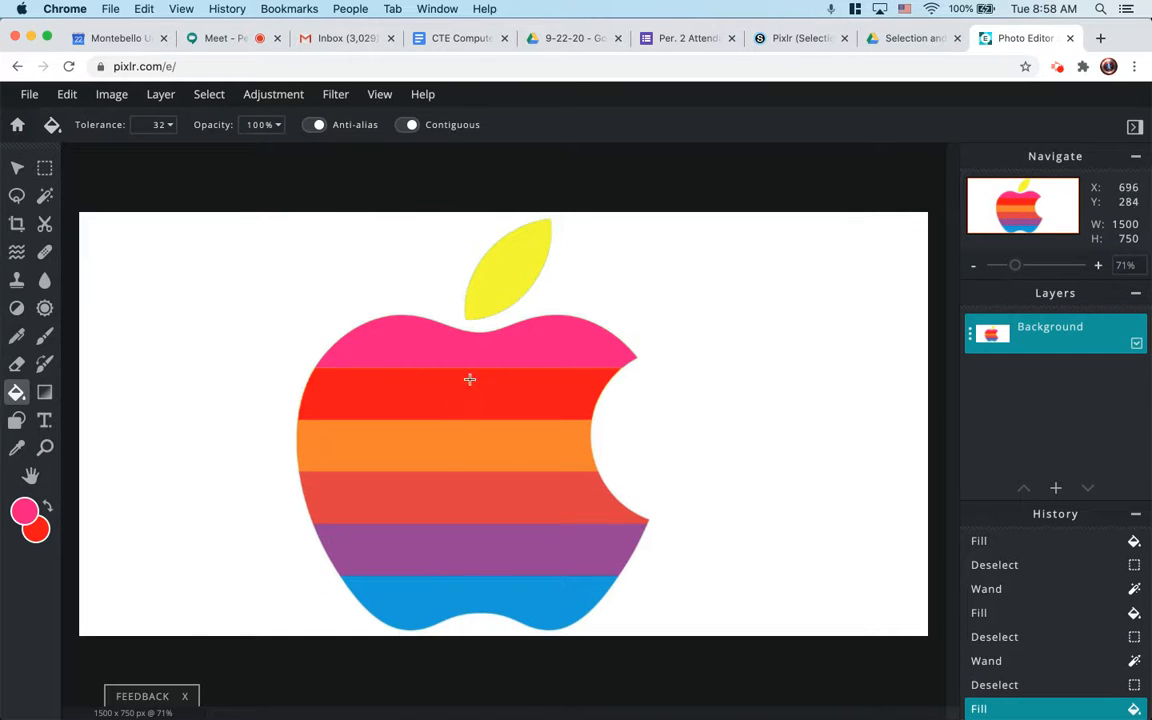
Step: Activate the Lasso tool with the Polygon type, and dismiss the advertisement
left_click(16, 197)
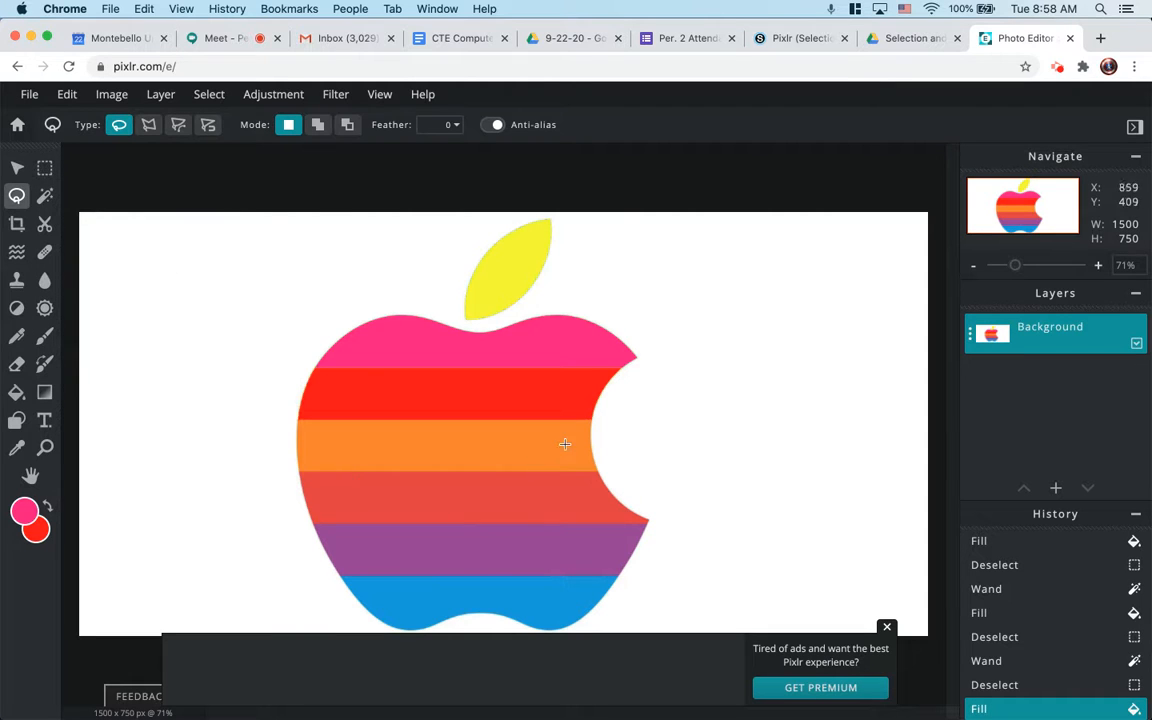
left_click(887, 627)
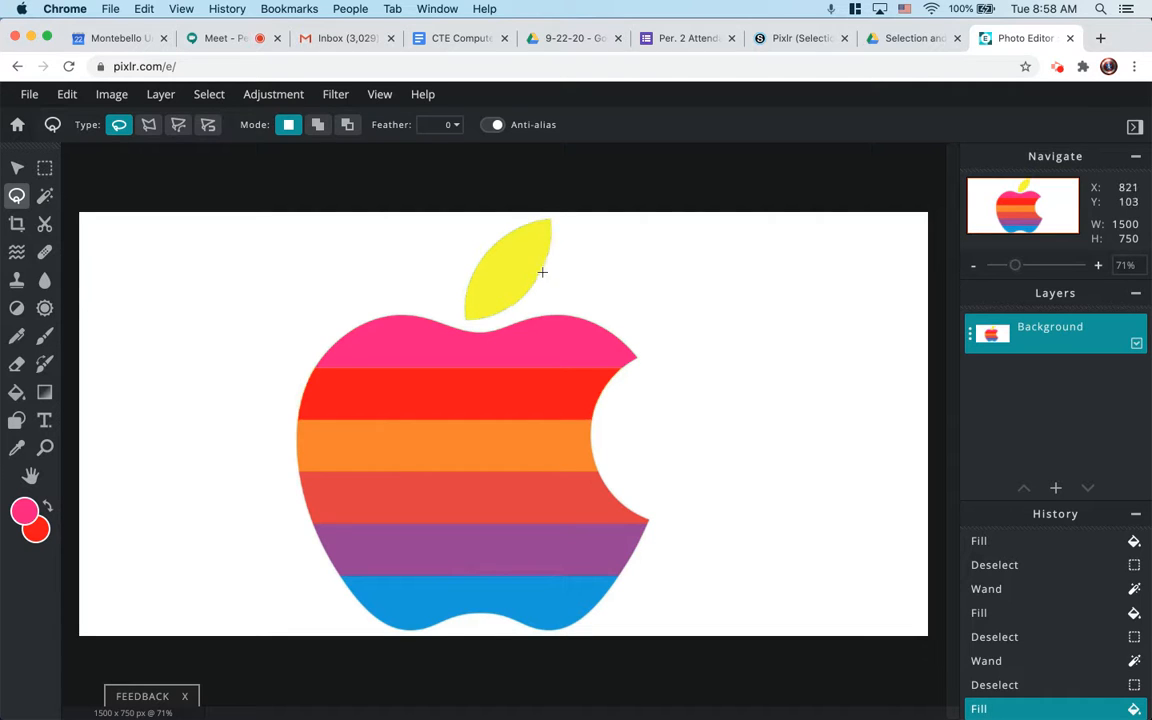
left_click(149, 123)
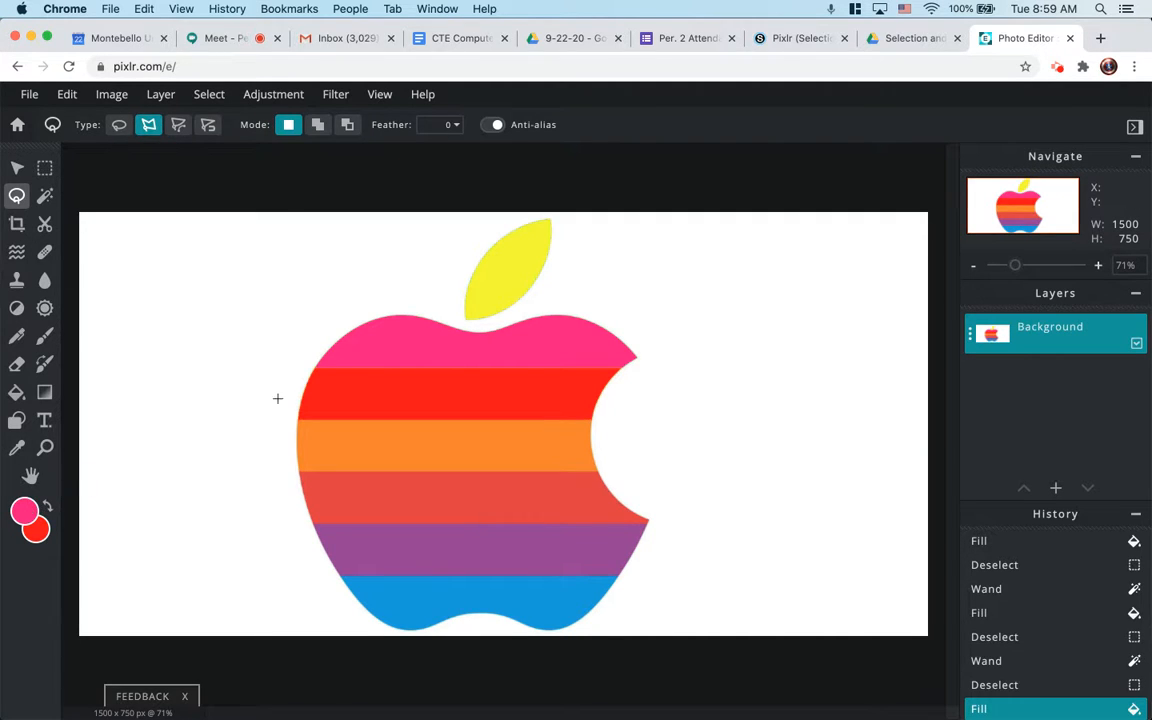
Step: Preview the 7-11.jpg logo in the Google Drive folder, and switch to the Google Meet call
left_click(783, 41)
left_click(895, 39)
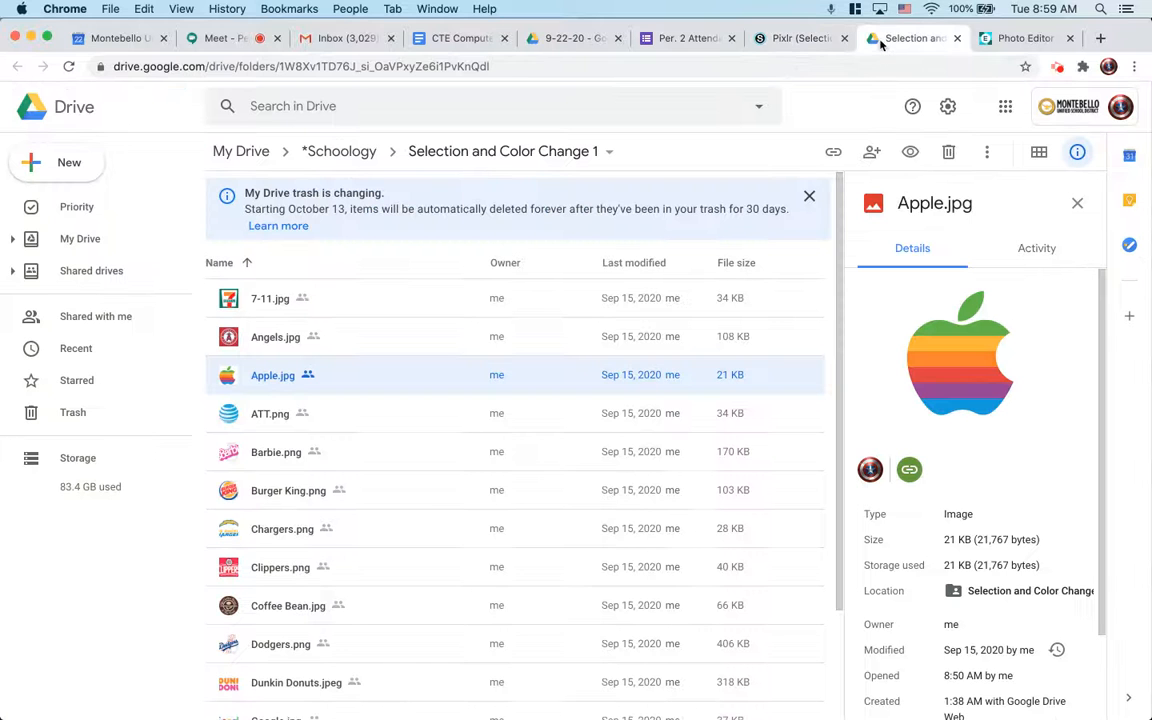
left_click(233, 305)
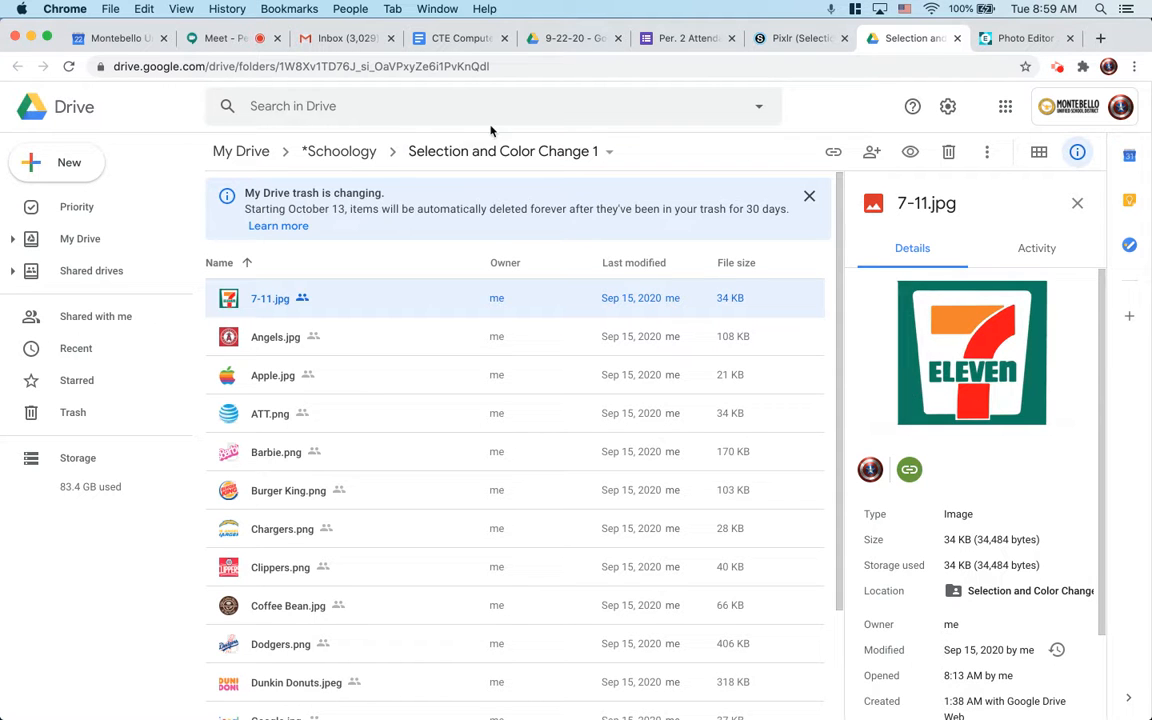
left_click(232, 37)
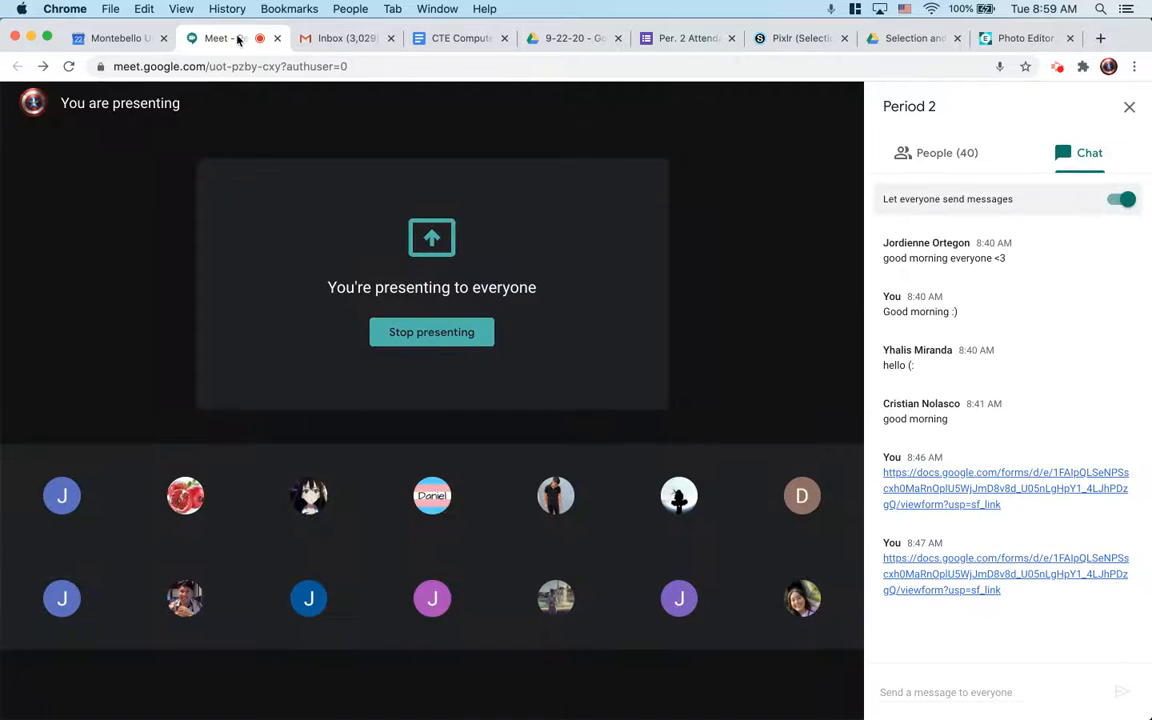